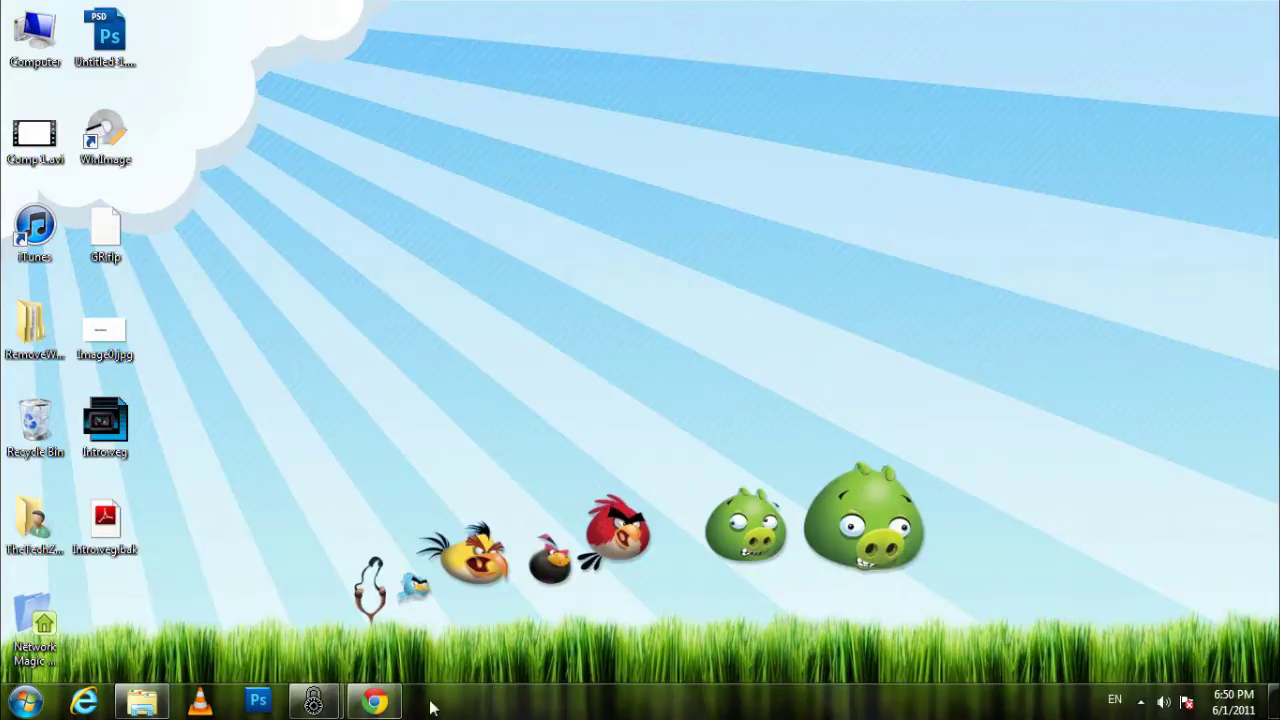
Restore the FreeOTFE main window from the taskbar and nudge it slightly higher on the desktop
mouse_move(313, 700)
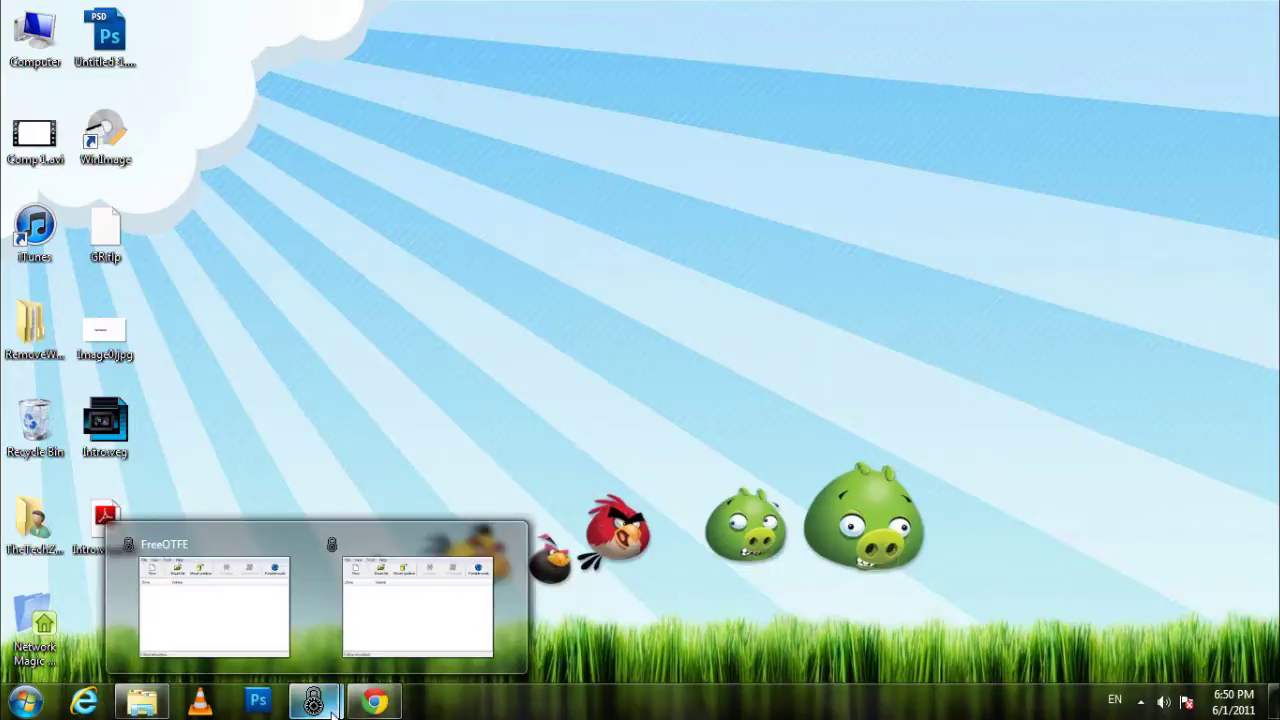
click(278, 610)
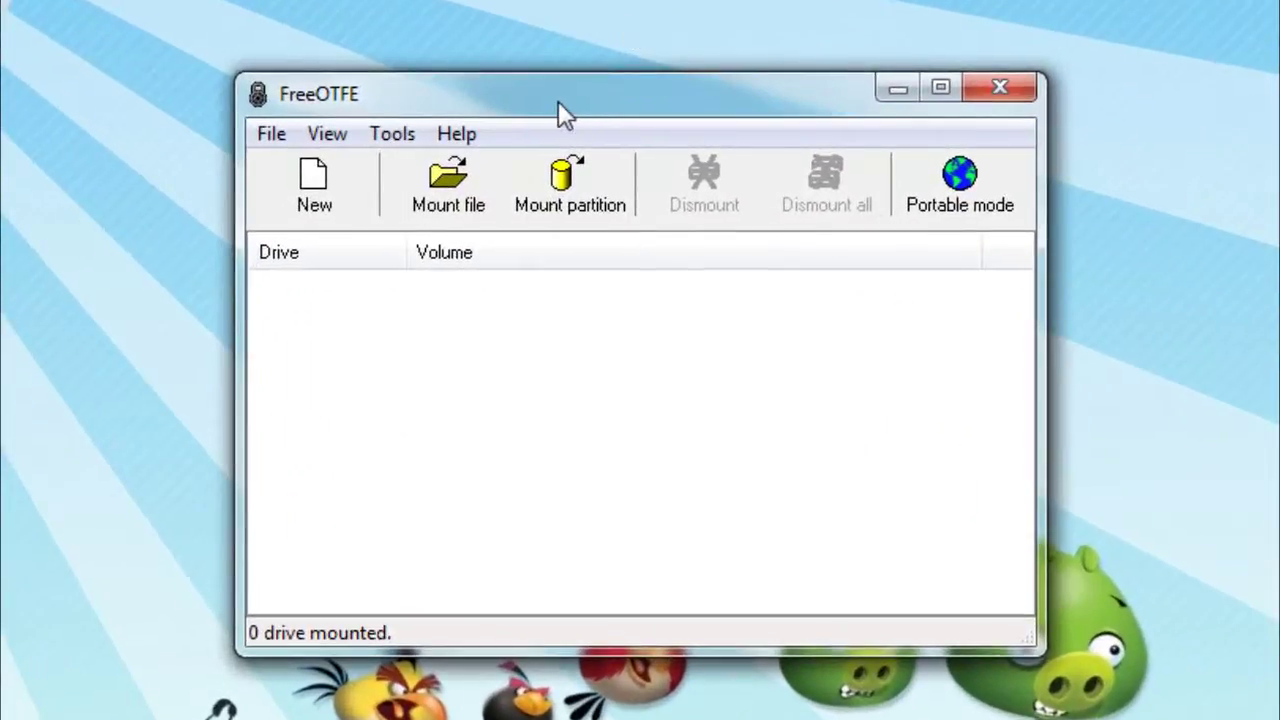
mouse_move(558, 101)
mouse_down()
mouse_move(575, 78)
mouse_move(550, 91)
mouse_up()
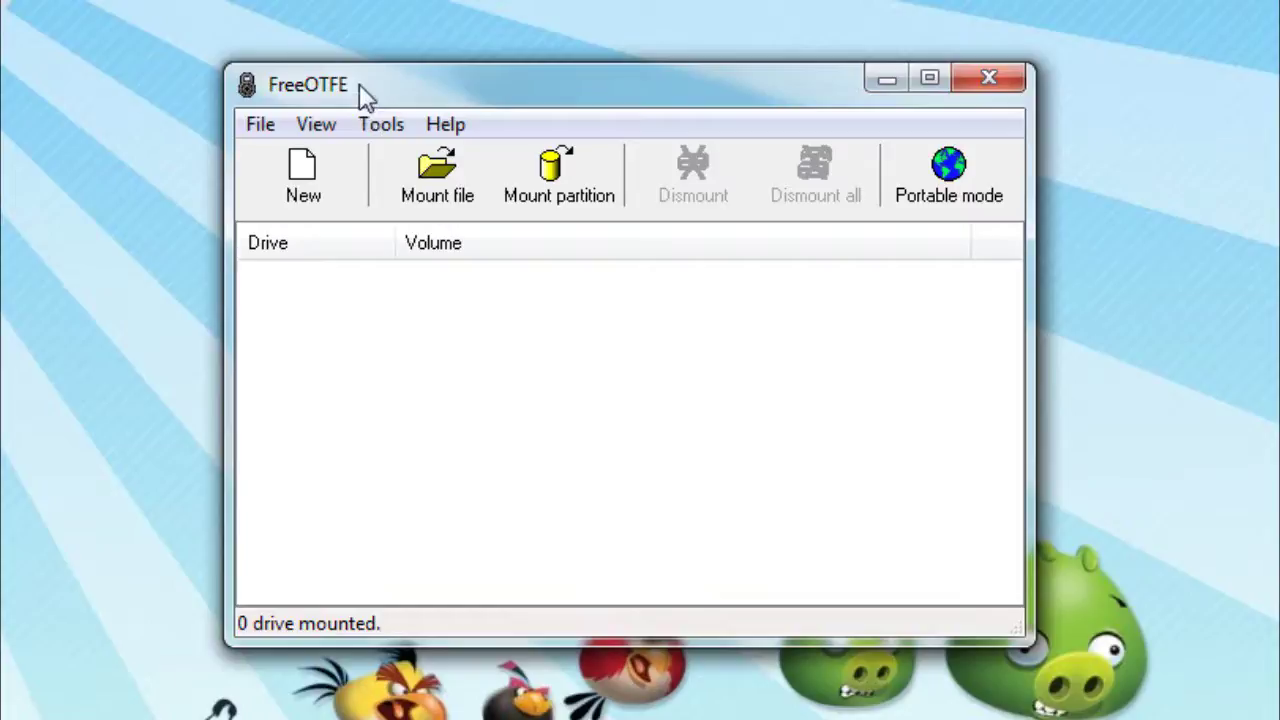
Start a new encrypted volume and move past the Volume Creation Wizard's welcome page
click(340, 172)
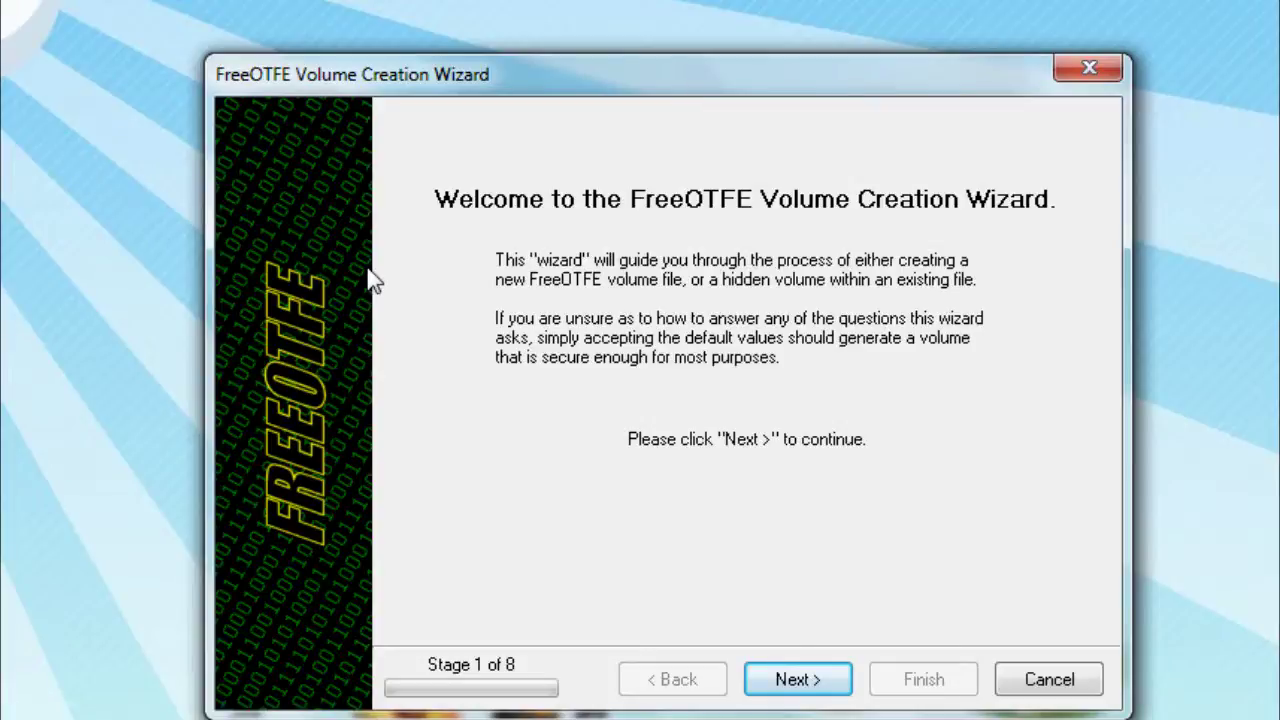
click(770, 682)
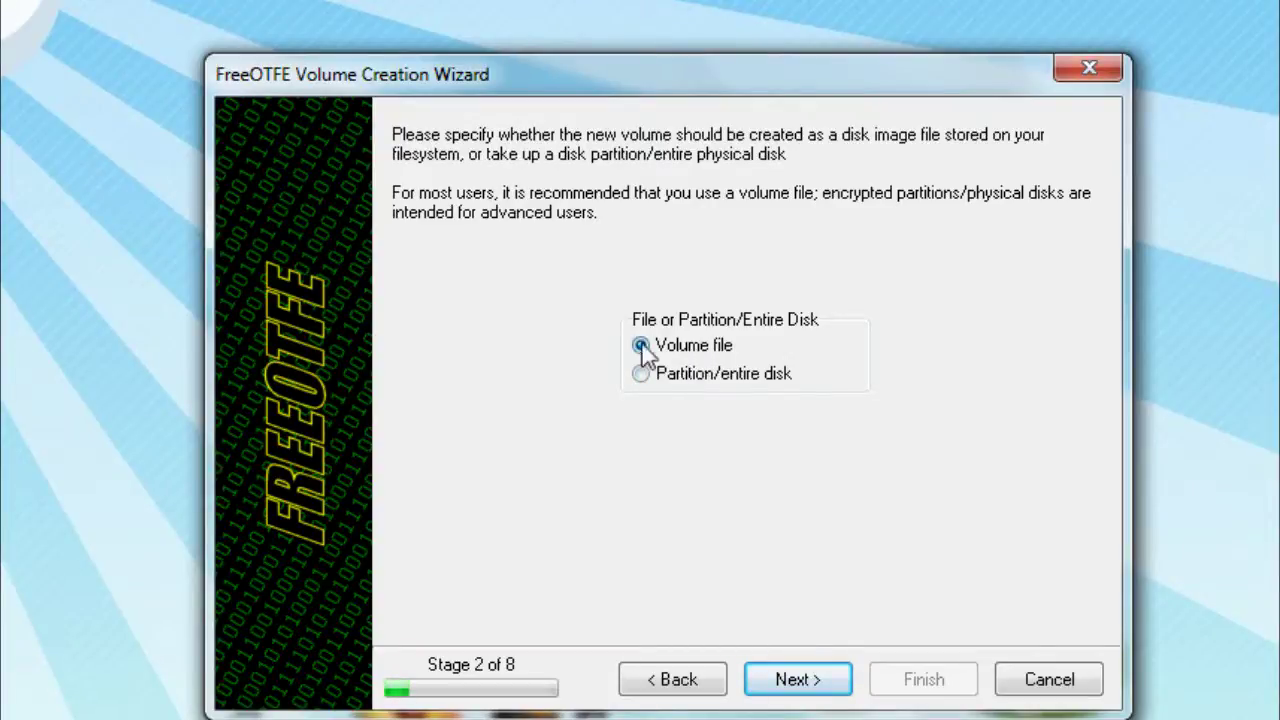
Choose a volume file and save it as 'File' on PENDRIVE (E:)
click(762, 688)
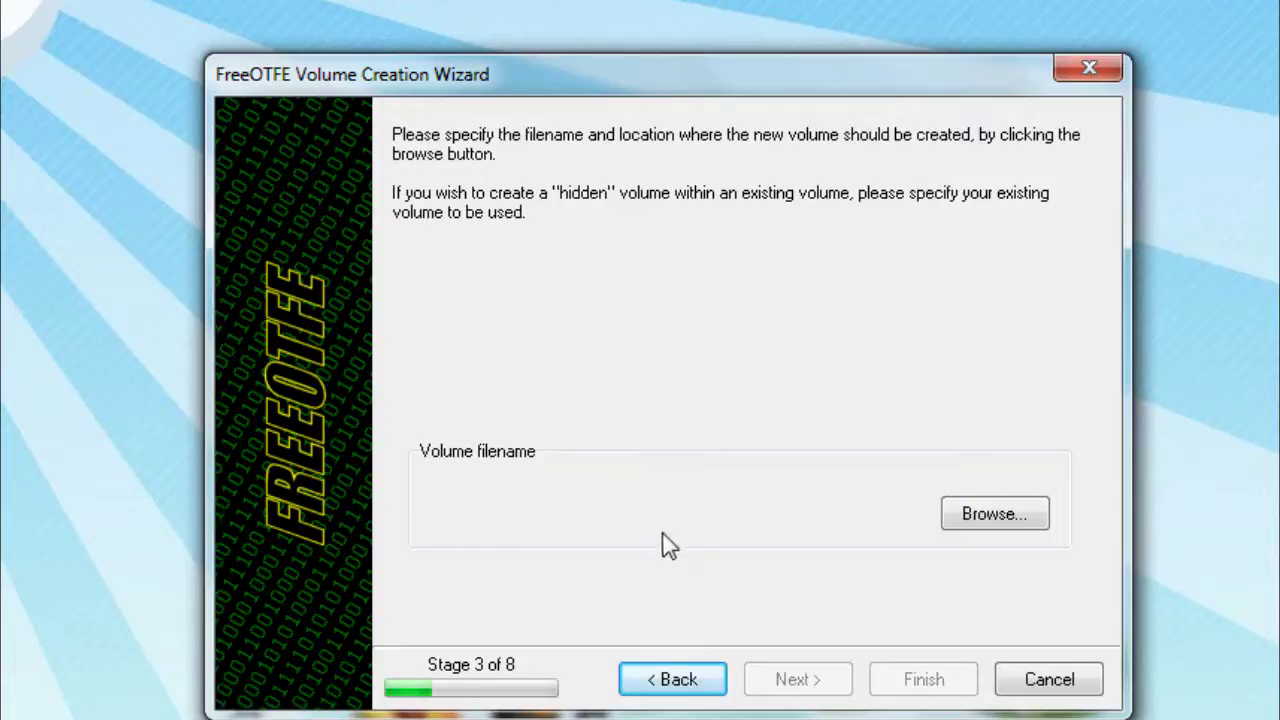
click(975, 522)
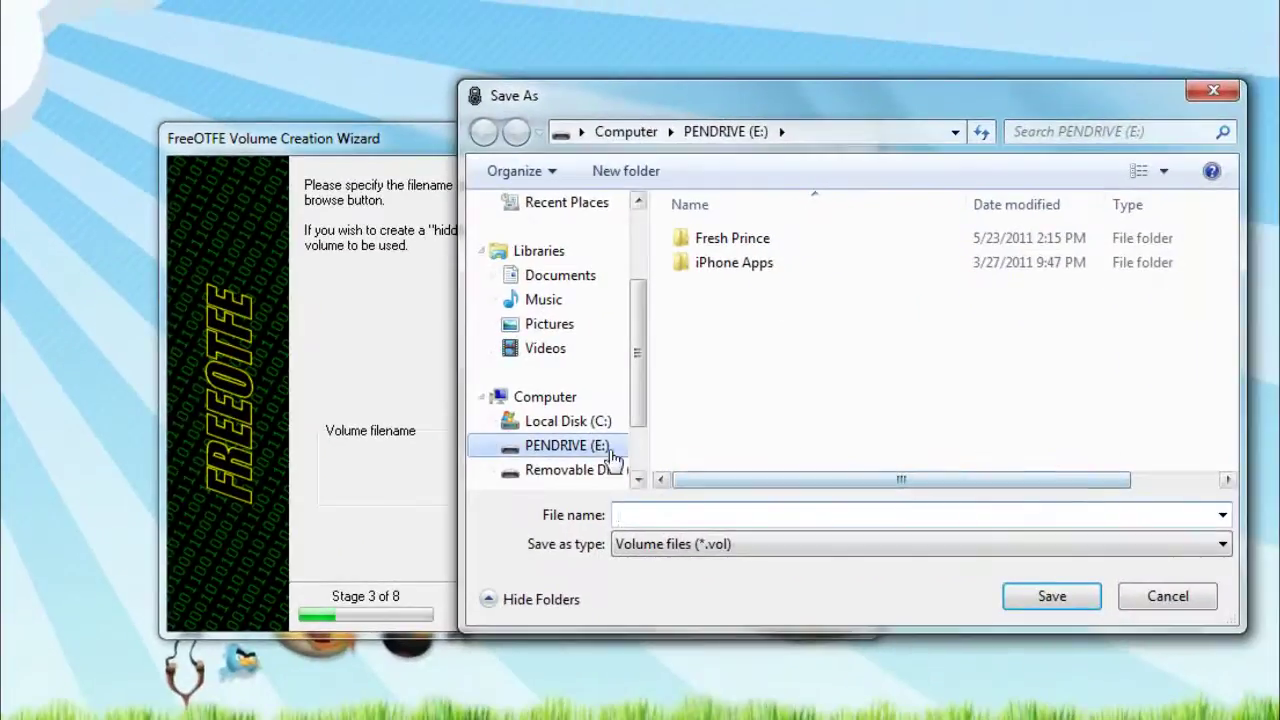
click(640, 461)
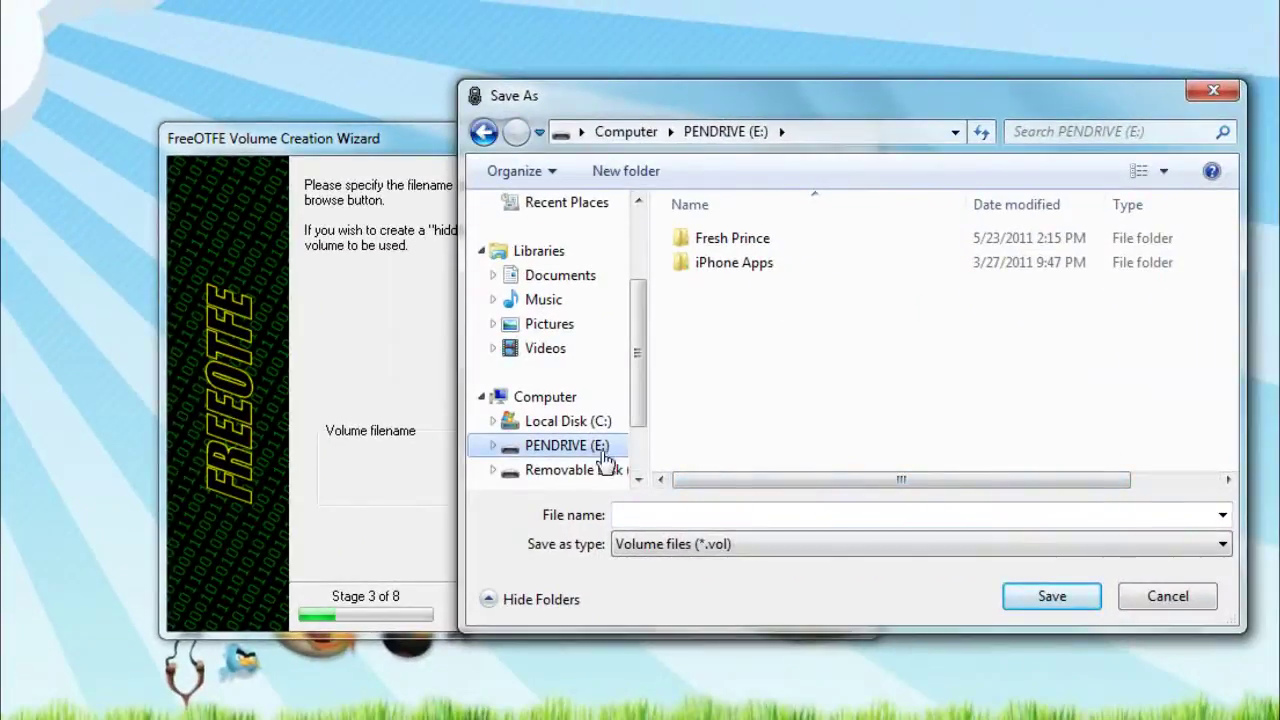
click(629, 514)
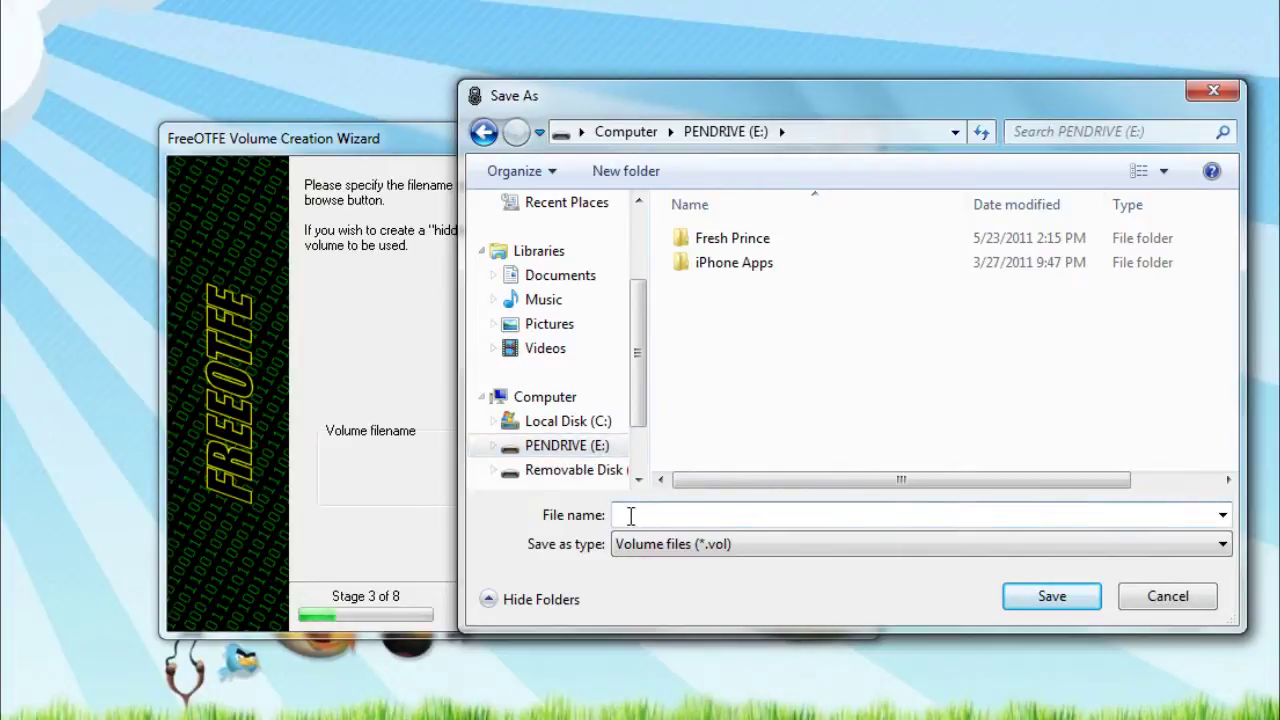
text(File)
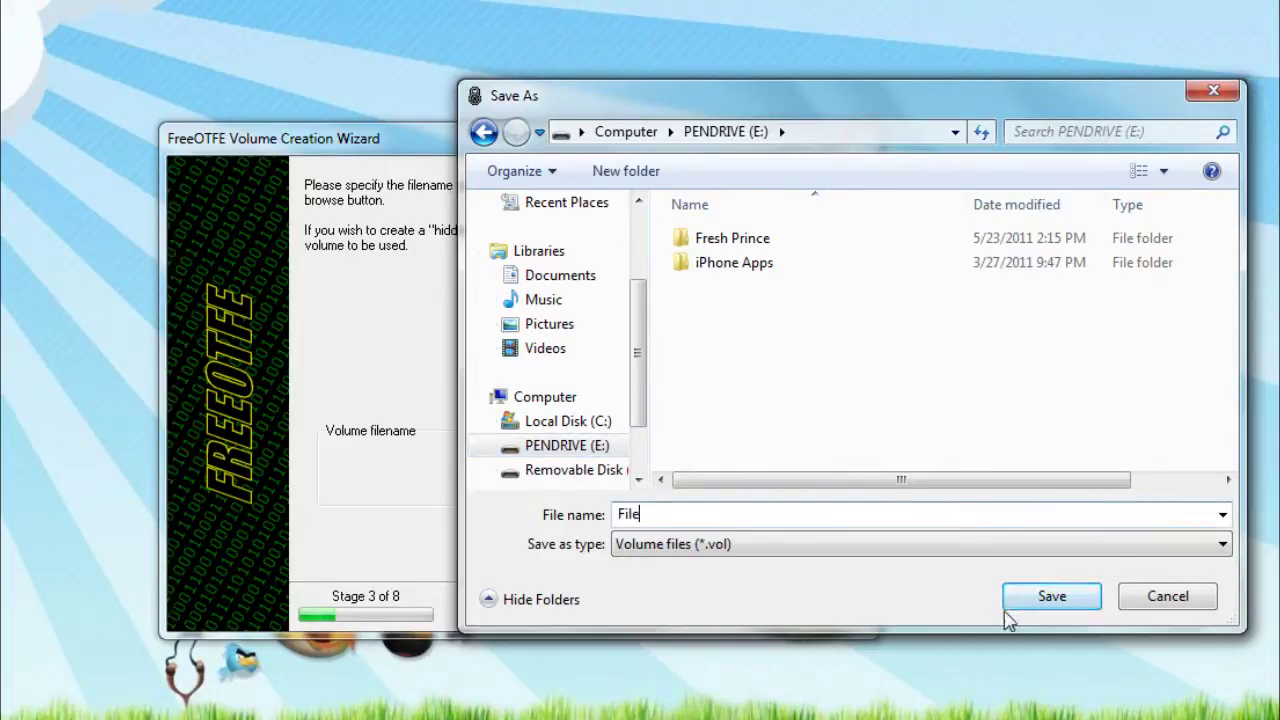
click(1011, 597)
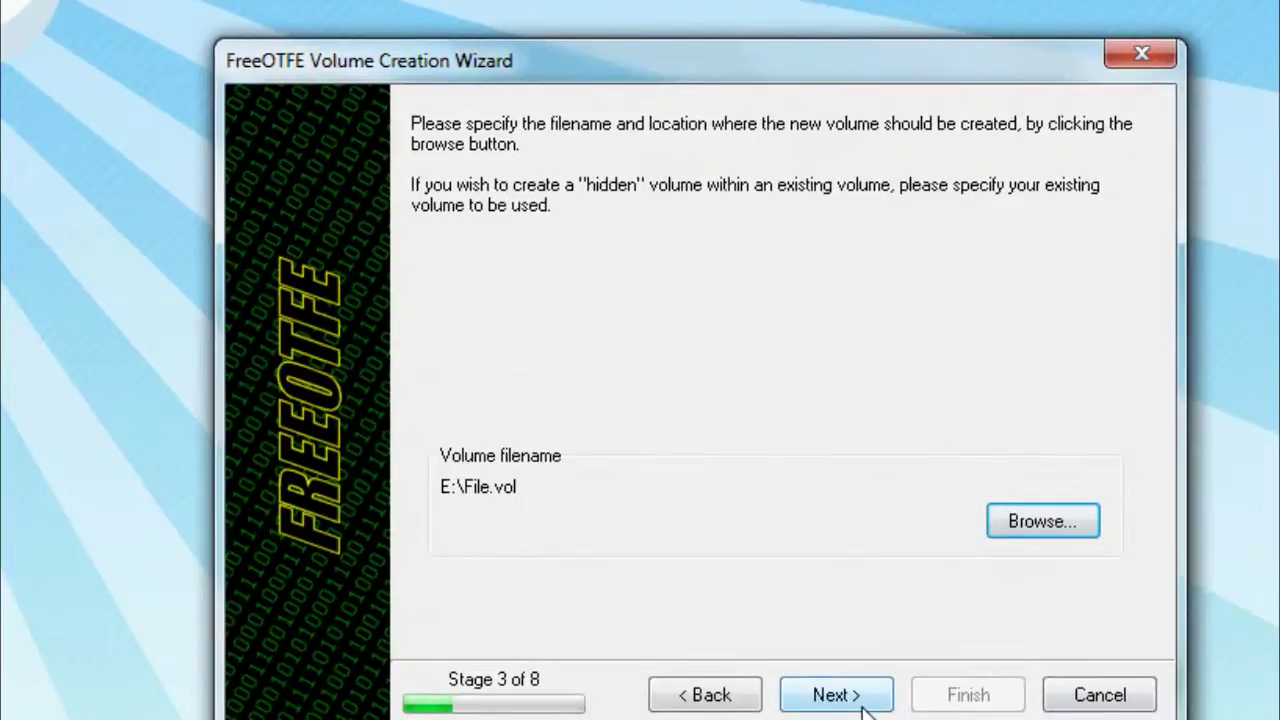
Replace the default volume size 25 with 200 MB
click(635, 611)
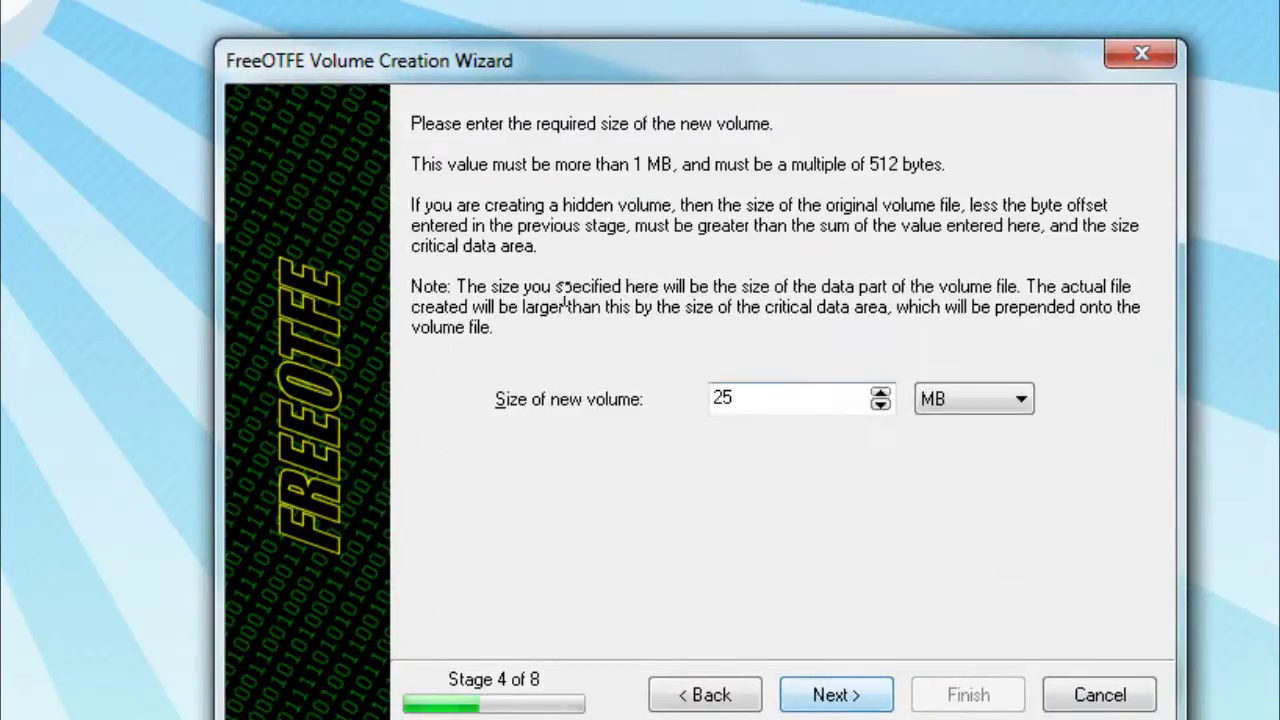
double_click(716, 399)
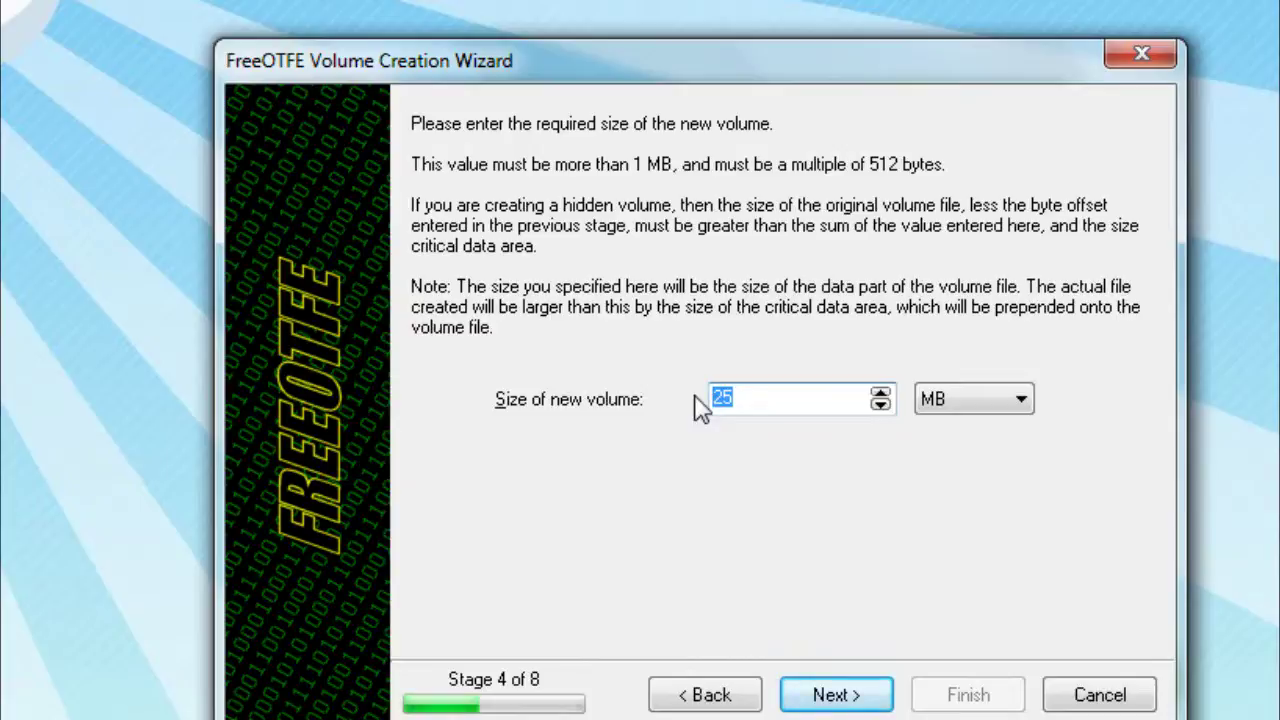
text(200)
Accept the 200 MB size, default SHA-512 hash, AES cipher and random number generator
click(834, 694)
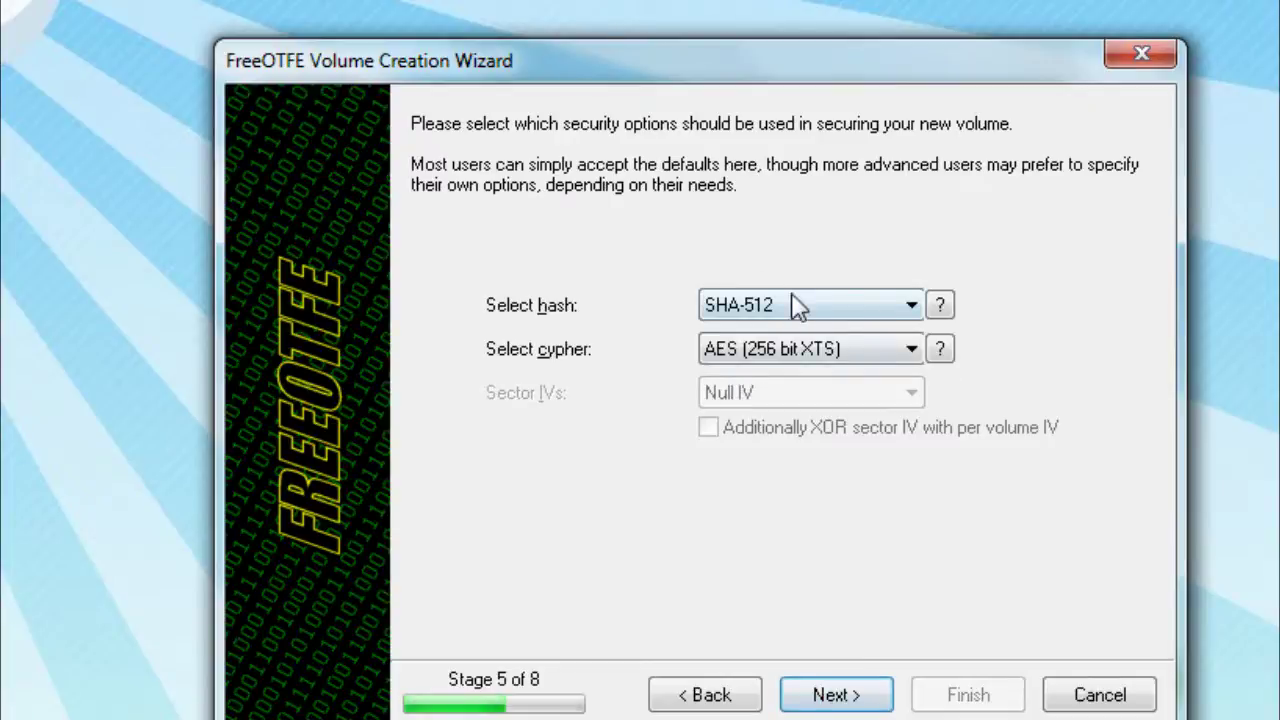
click(840, 694)
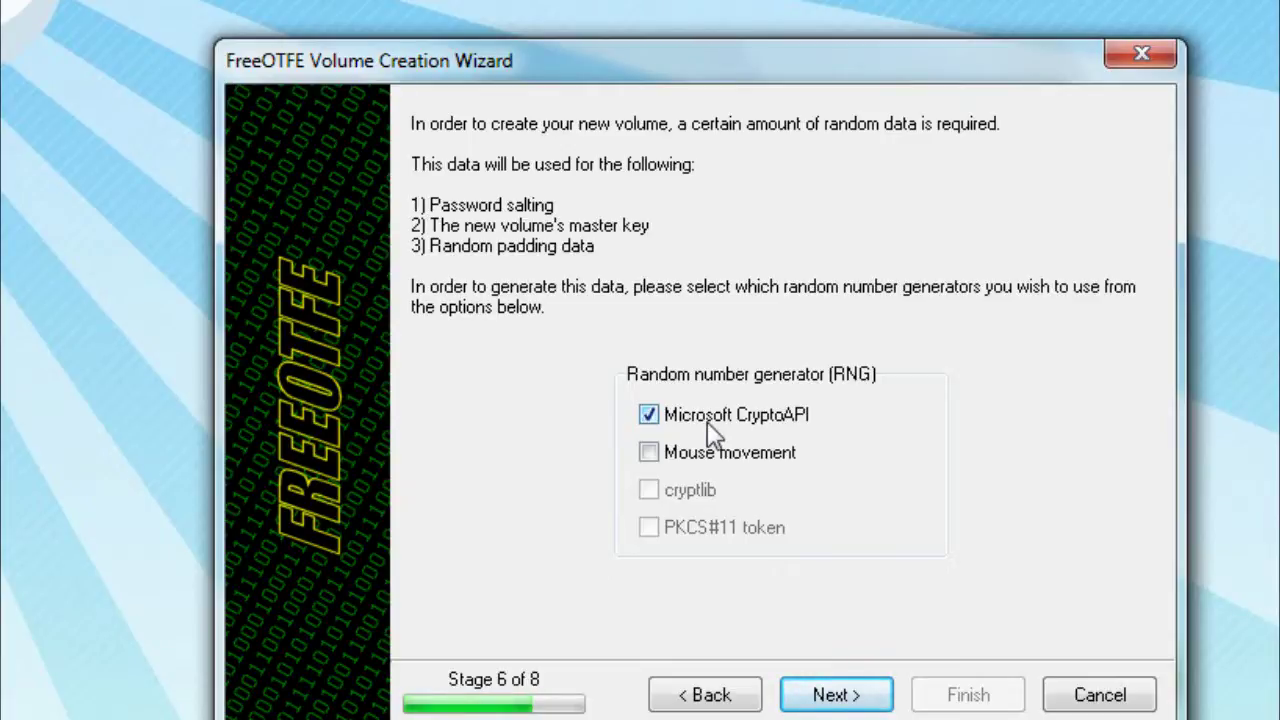
click(805, 692)
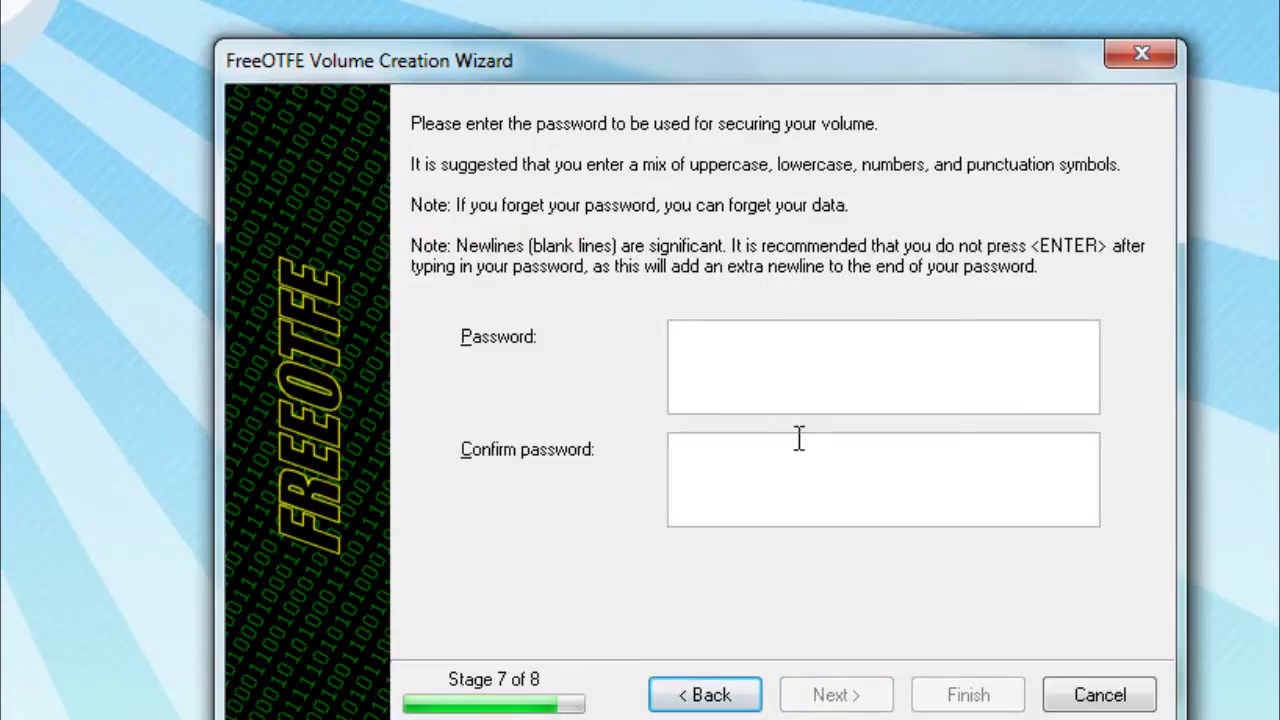
Enter and confirm the volume password, then finish creating the volume
text(1234567890)
click(777, 474)
text(1234567)
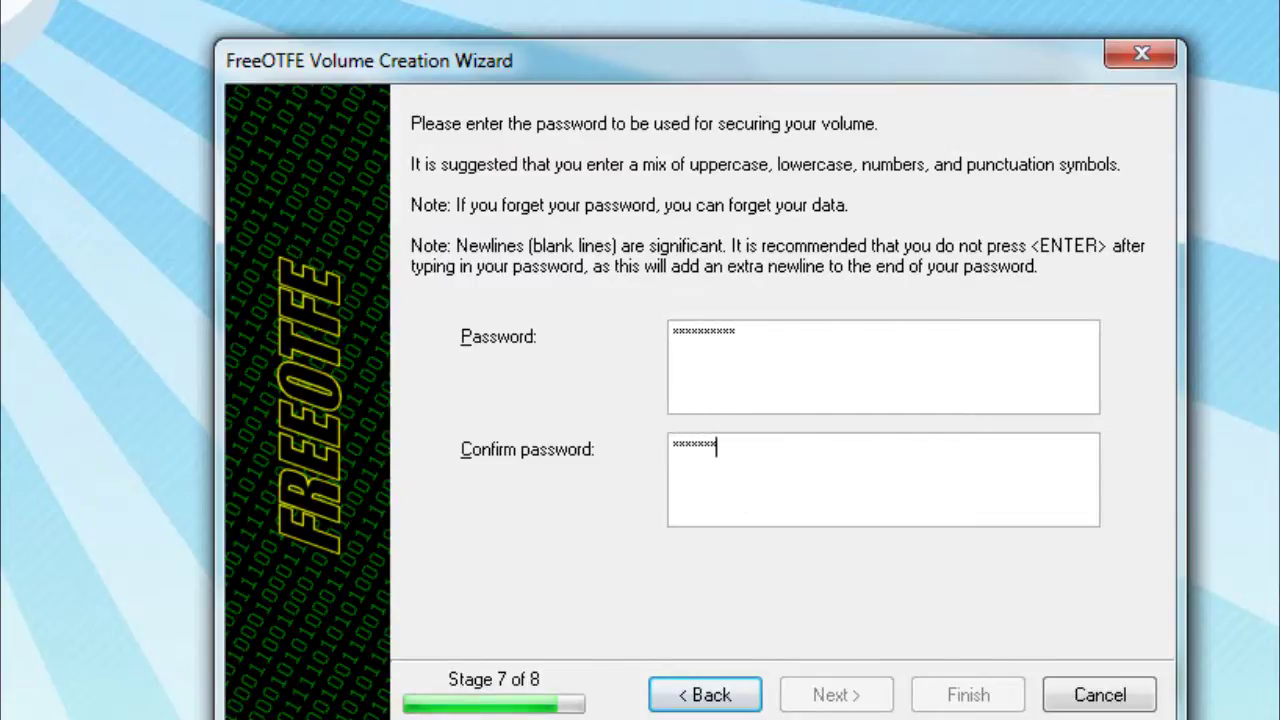
text(890)
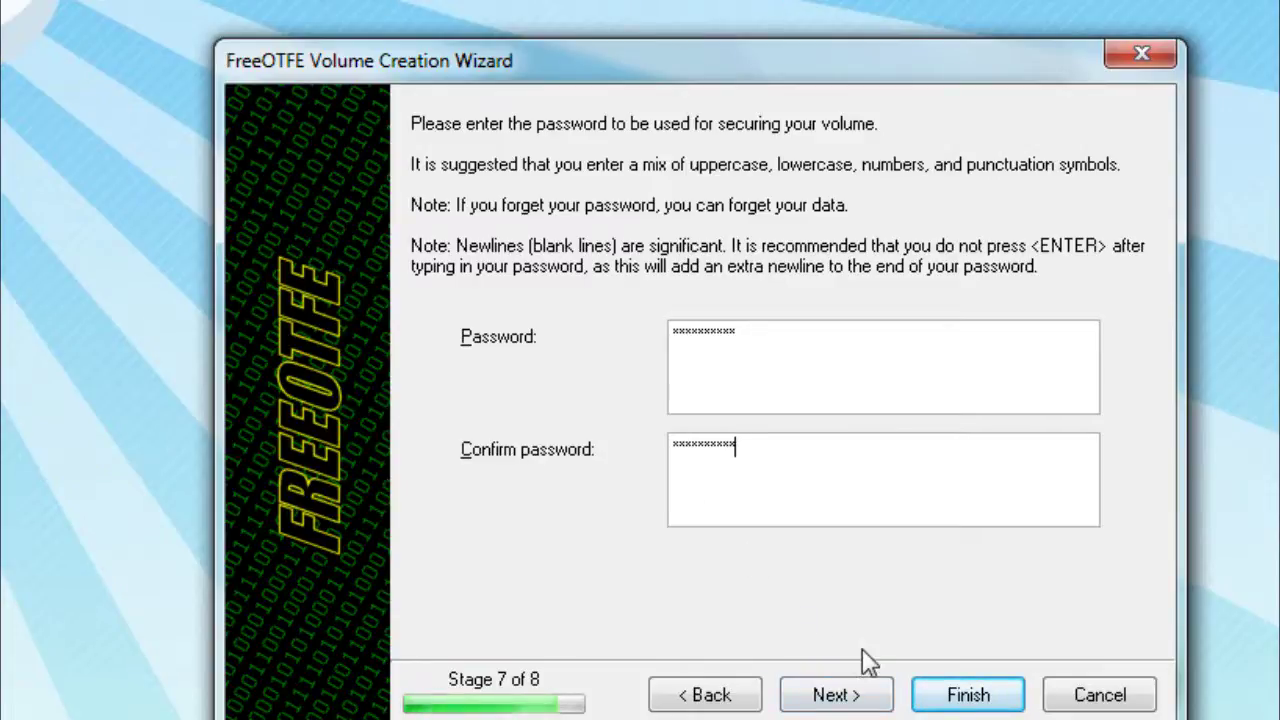
click(960, 700)
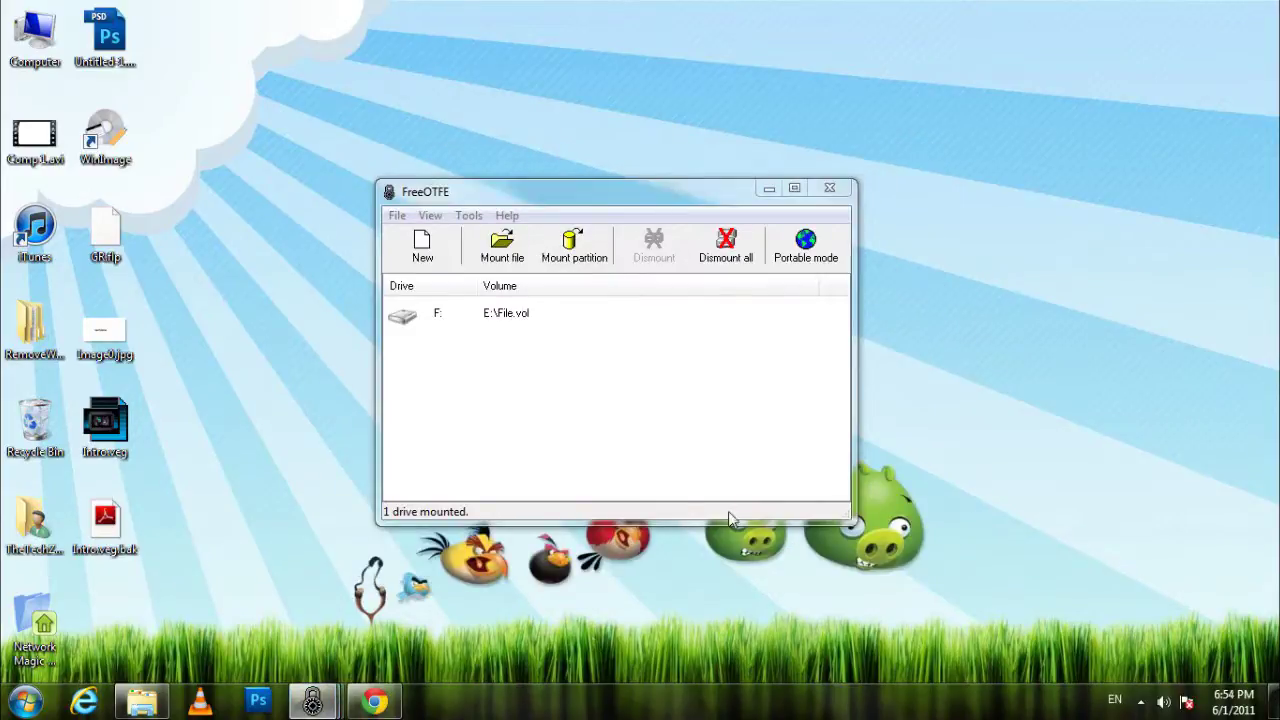
Dismiss the volume-created notice and select drive F: in FreeOTFE's list
click(534, 600)
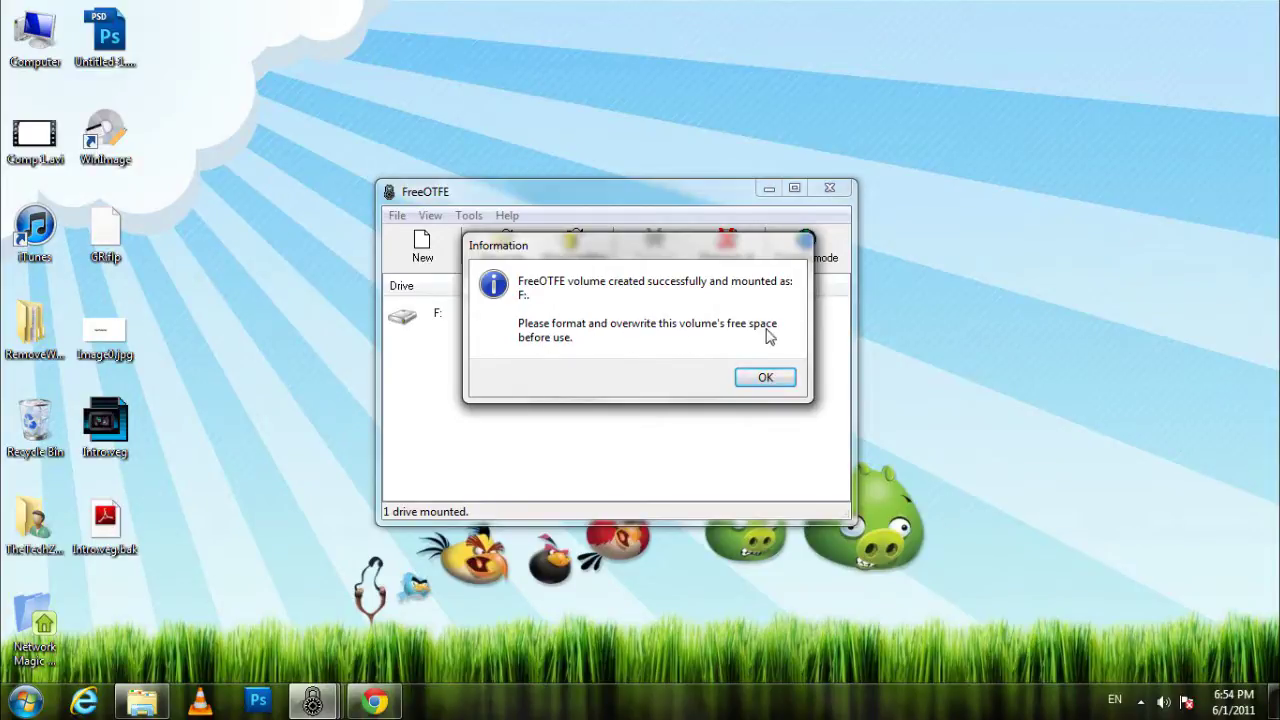
click(760, 380)
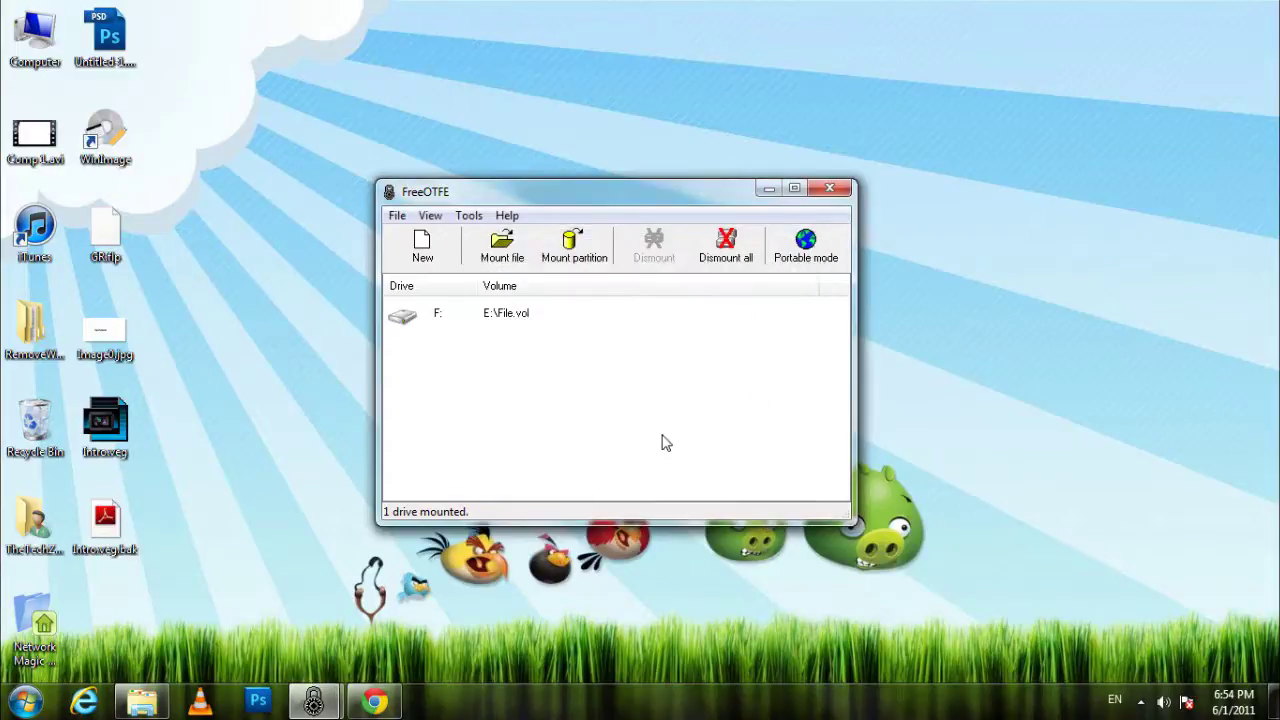
click(683, 315)
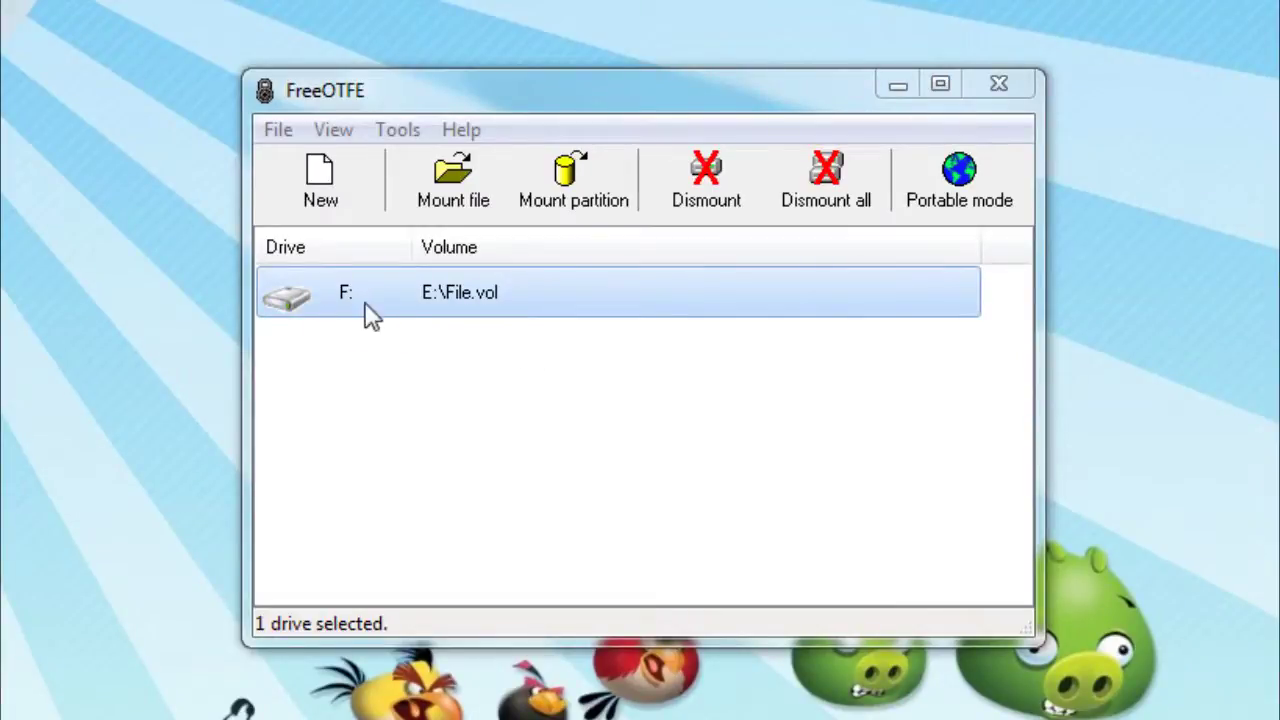
Check that drive F: appears in Computer, then close that window
key(super)
click(160, 540)
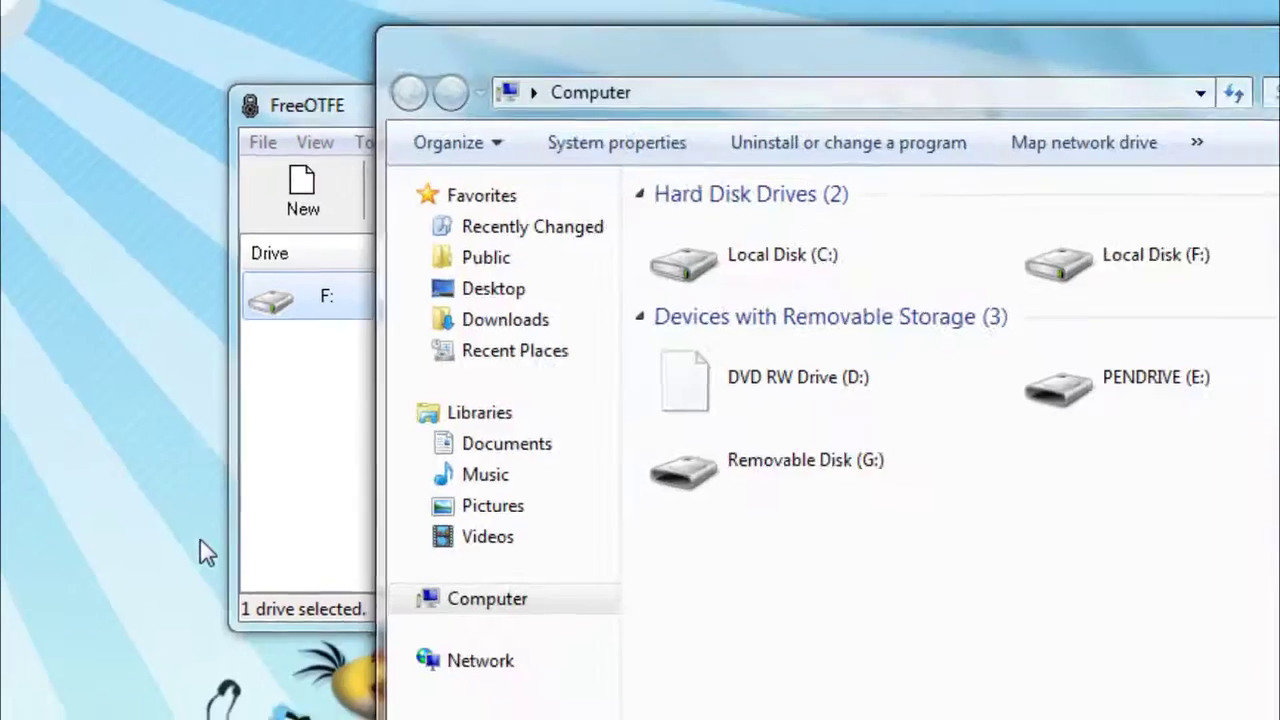
key(alt+F4)
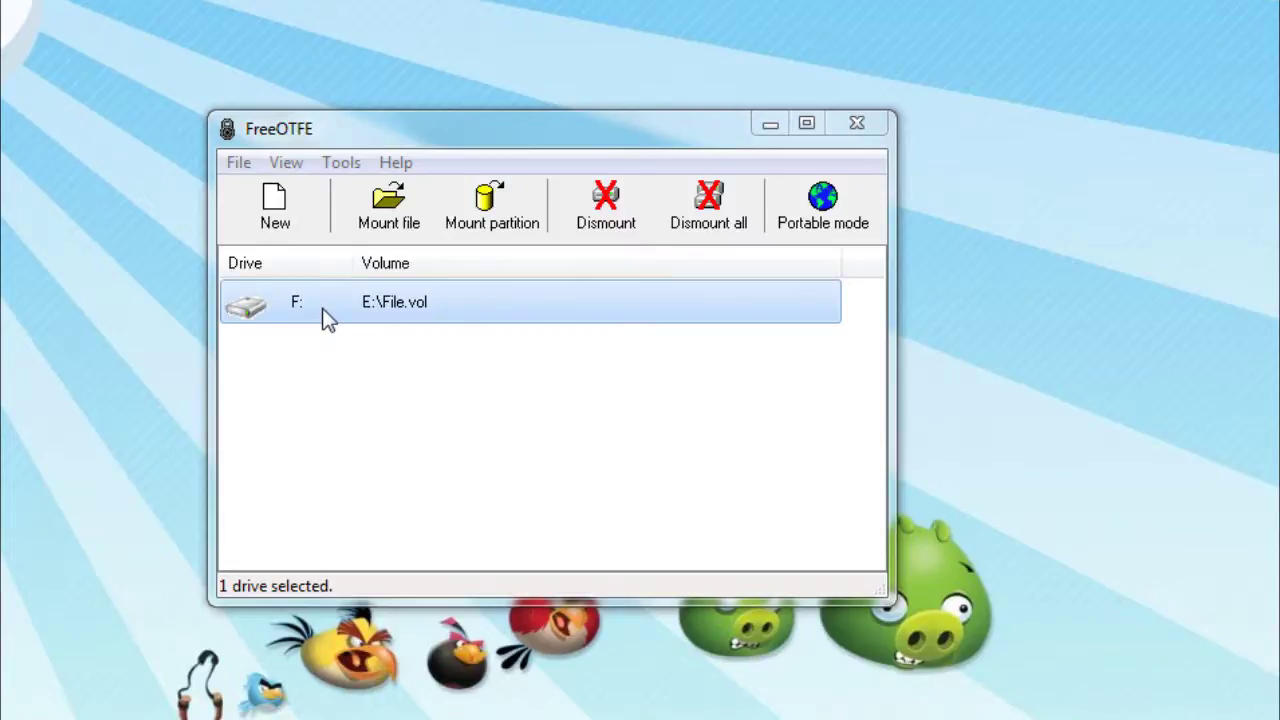
Quick-format drive F: as NTFS, accepting the data-loss and drive-in-use warnings
right_click(322, 308)
click(373, 390)
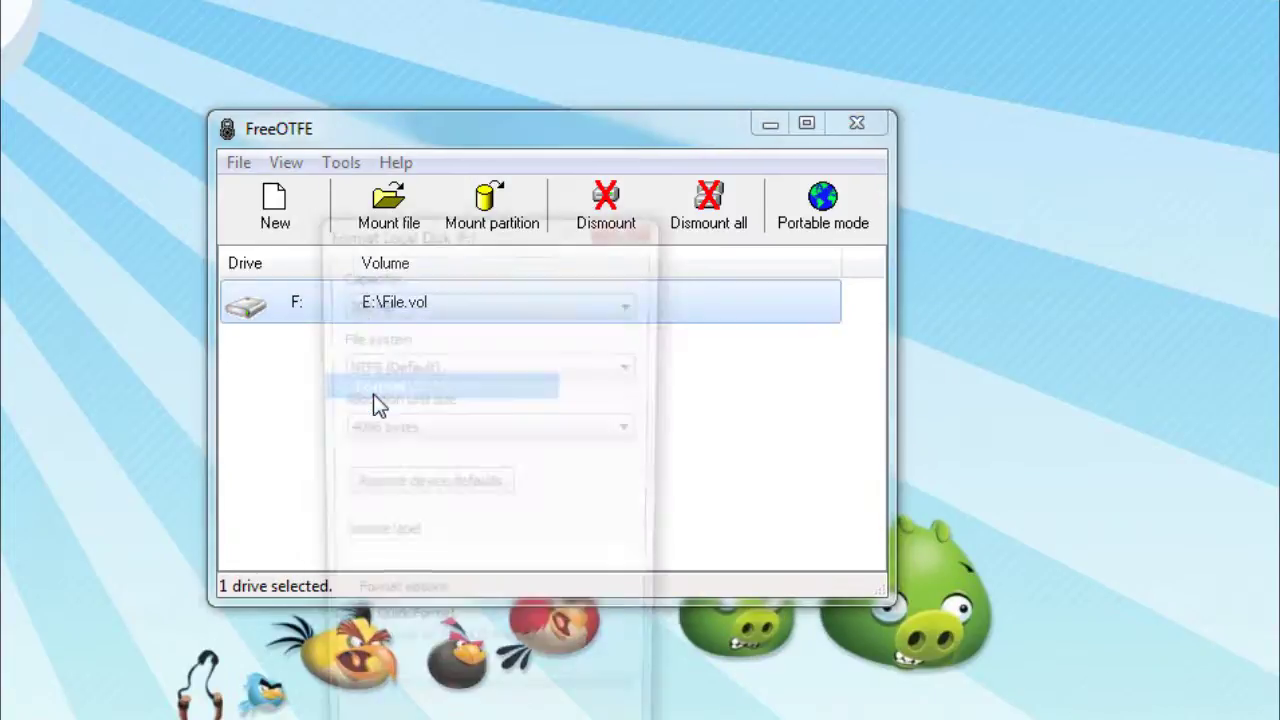
drag(447, 243, 485, 105)
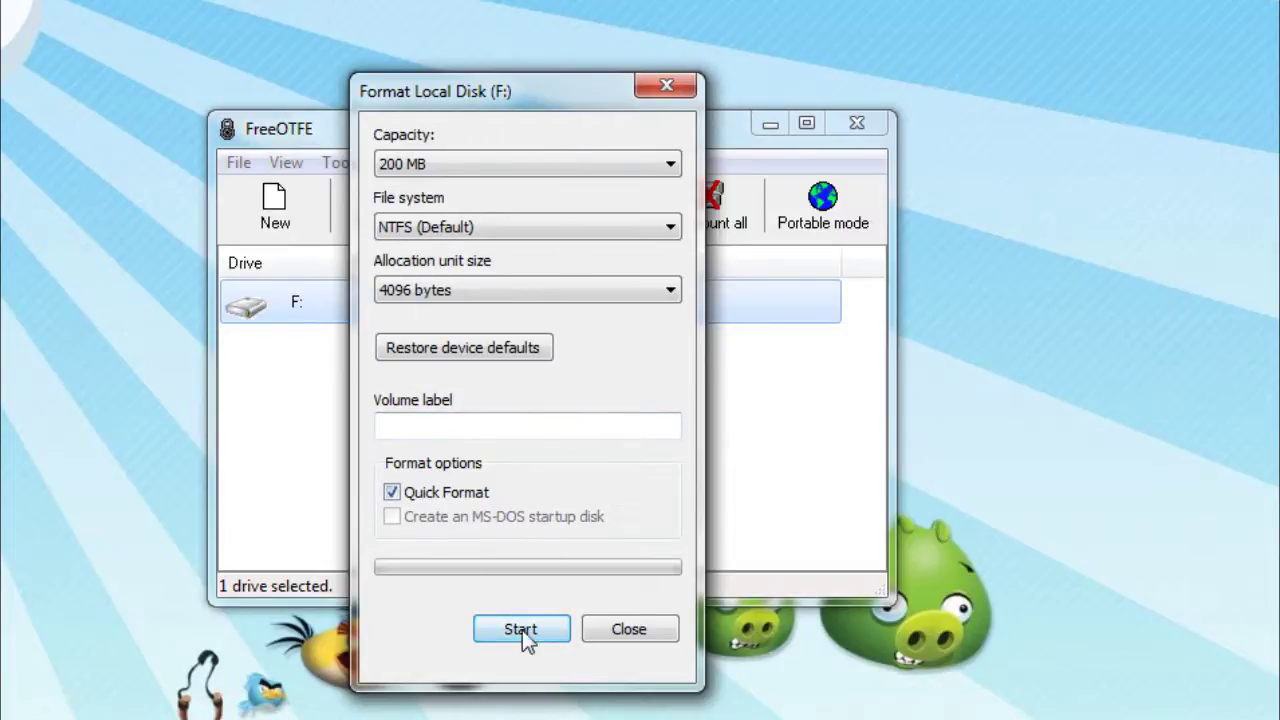
click(522, 630)
click(657, 370)
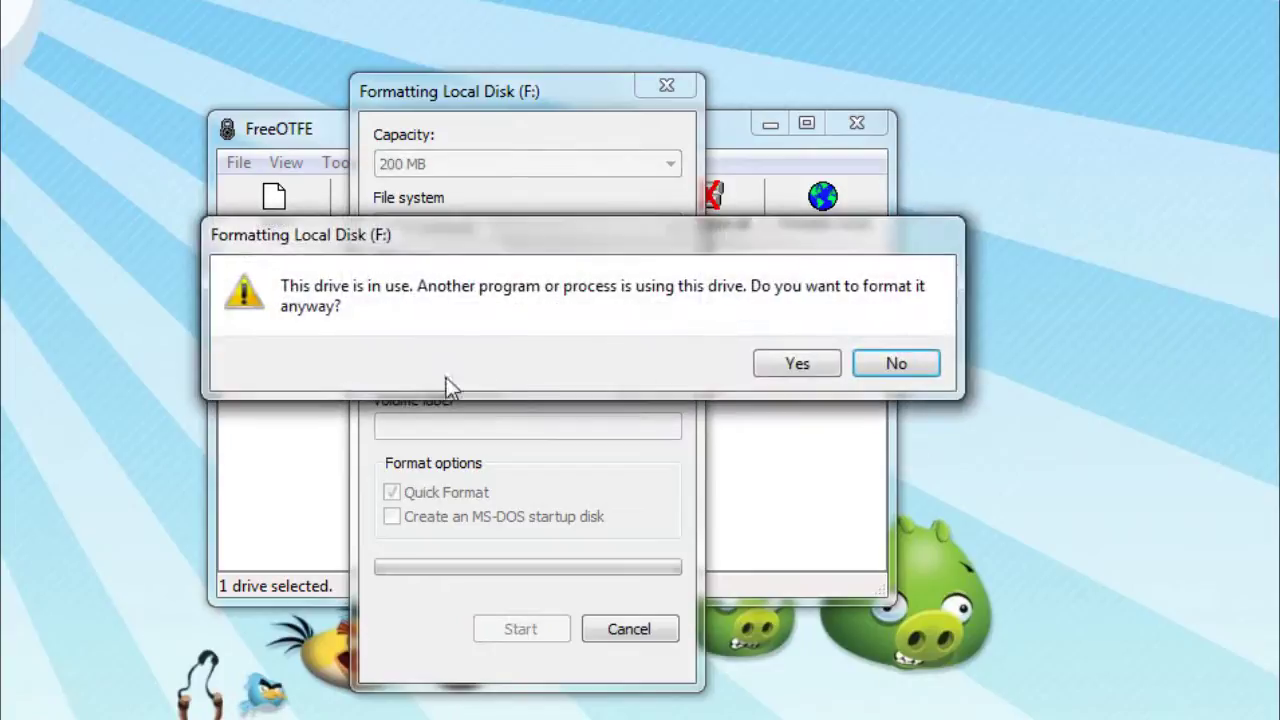
click(786, 362)
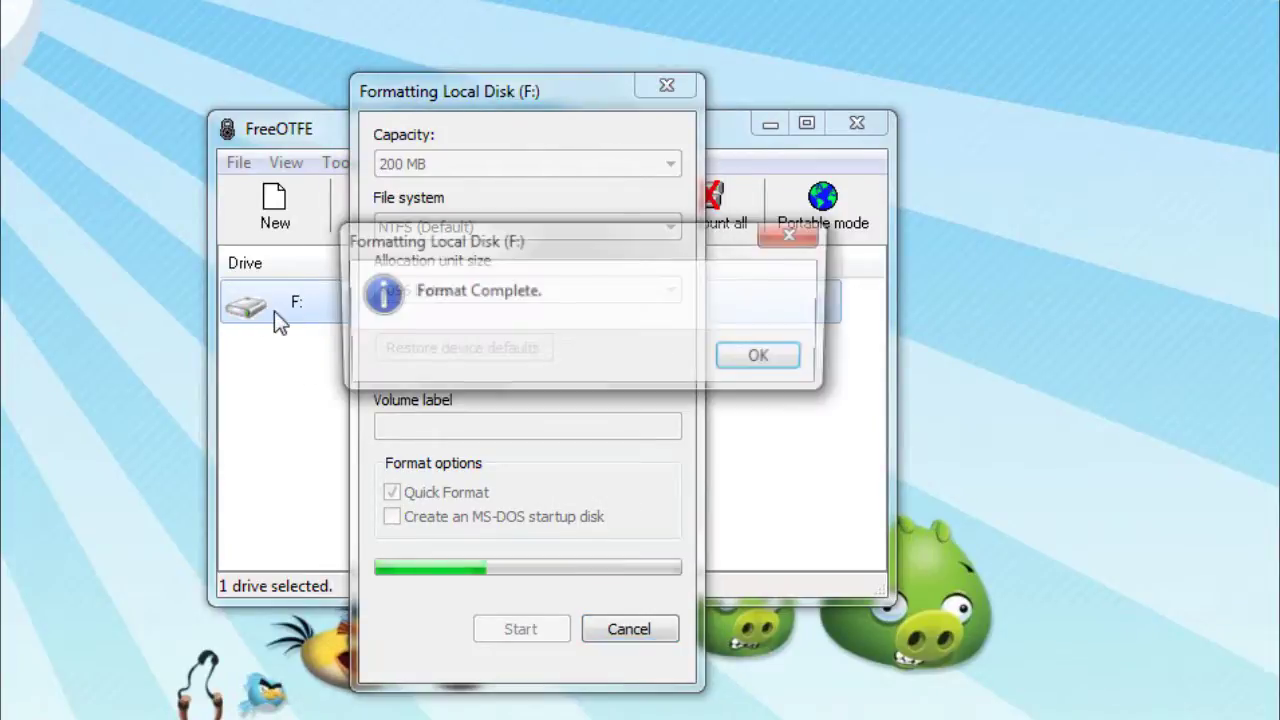
click(751, 362)
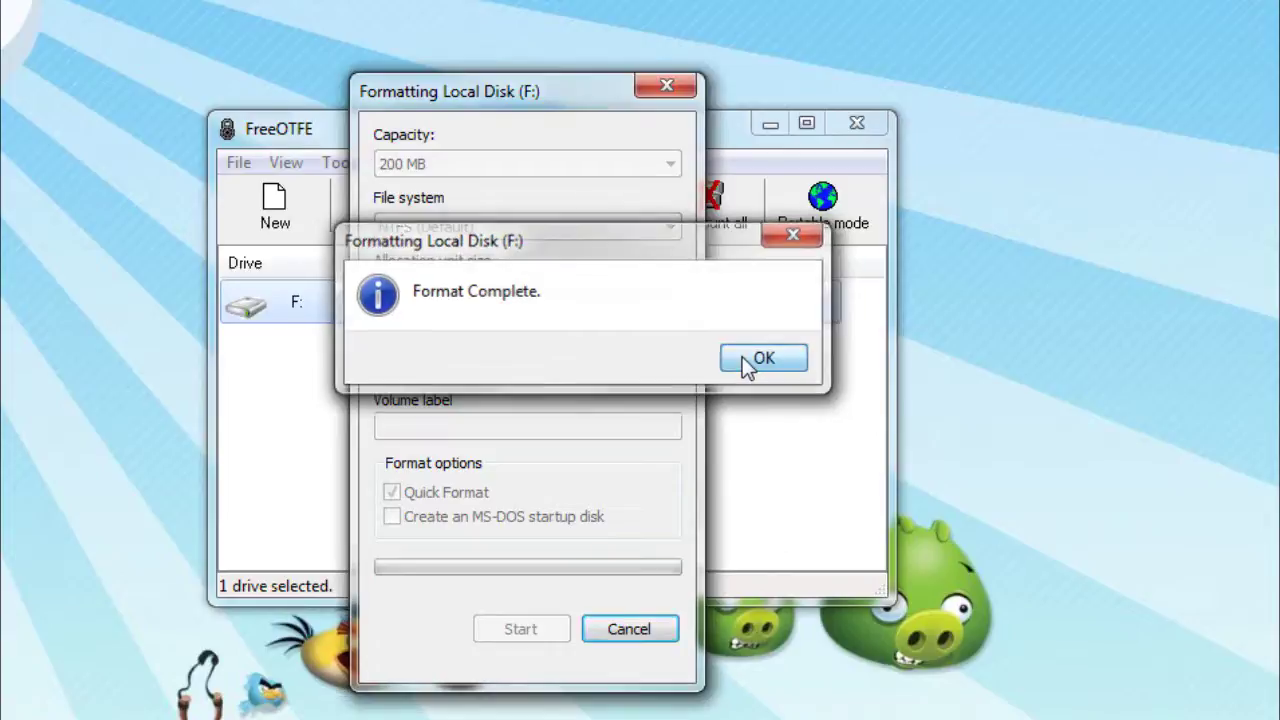
Open the mounted F: drive in Explorer and move its window higher up
click(596, 630)
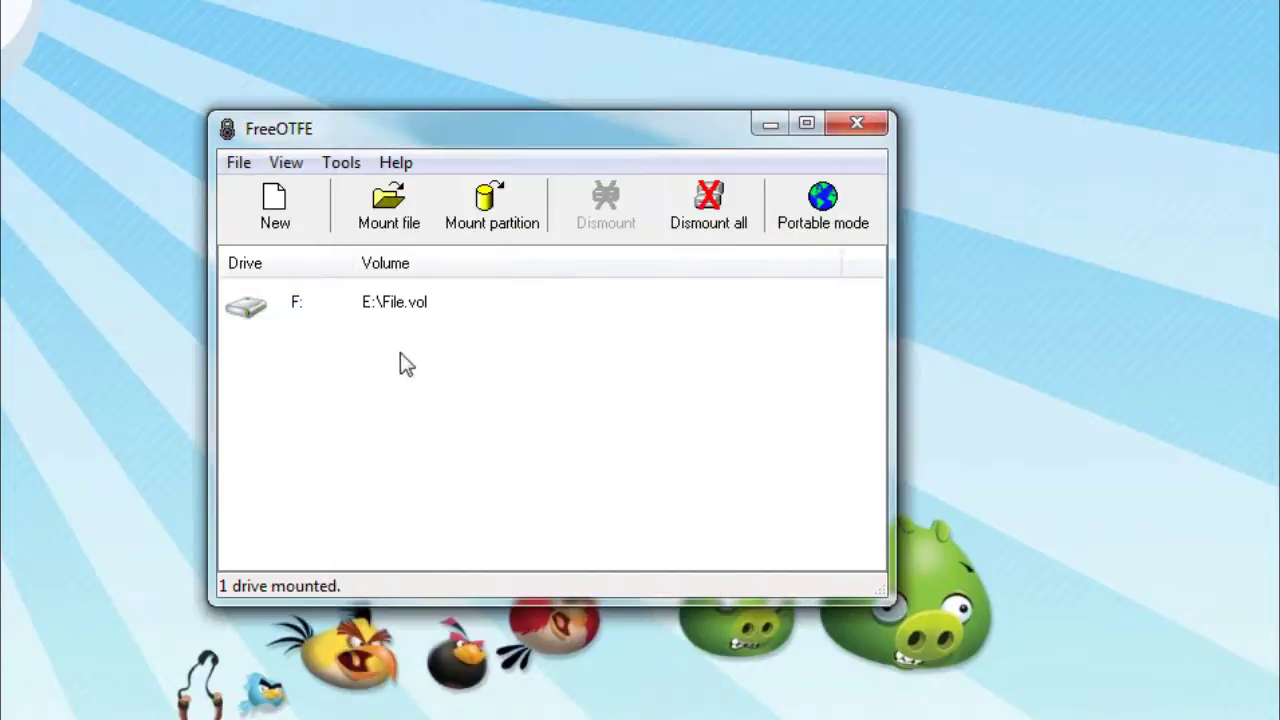
click(306, 308)
double_click(302, 317)
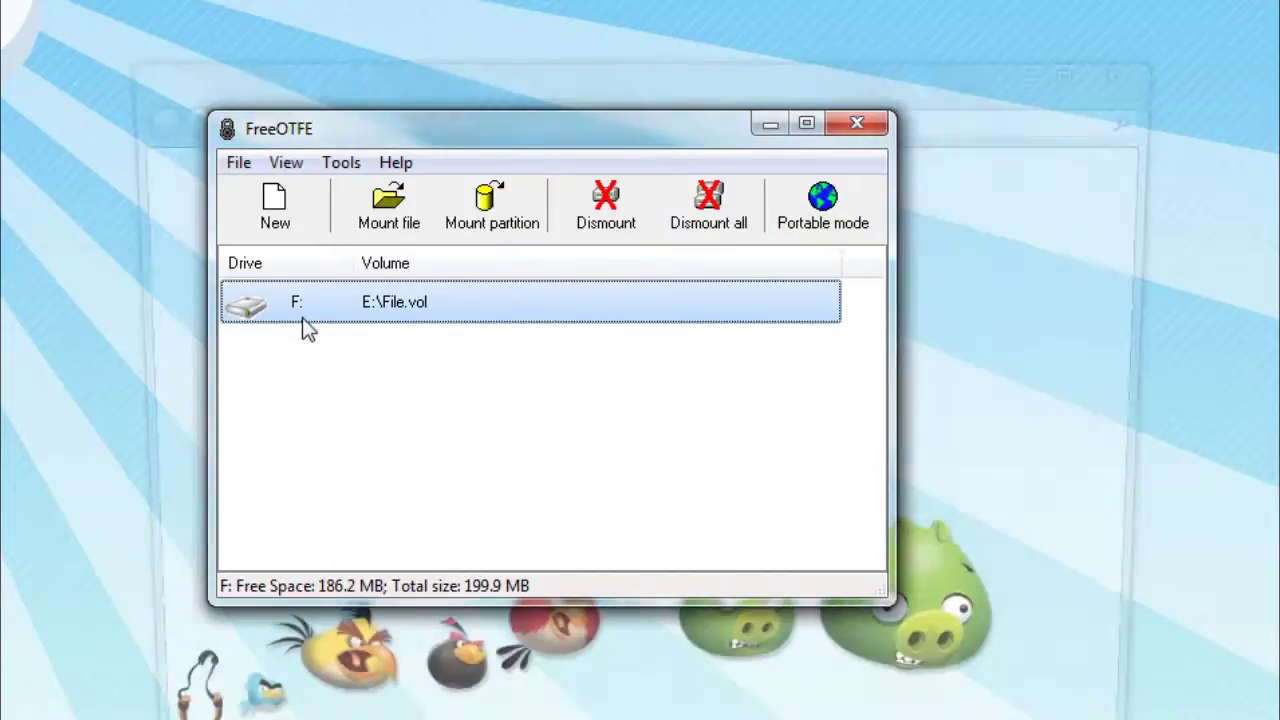
click(460, 94)
drag(460, 81, 423, 57)
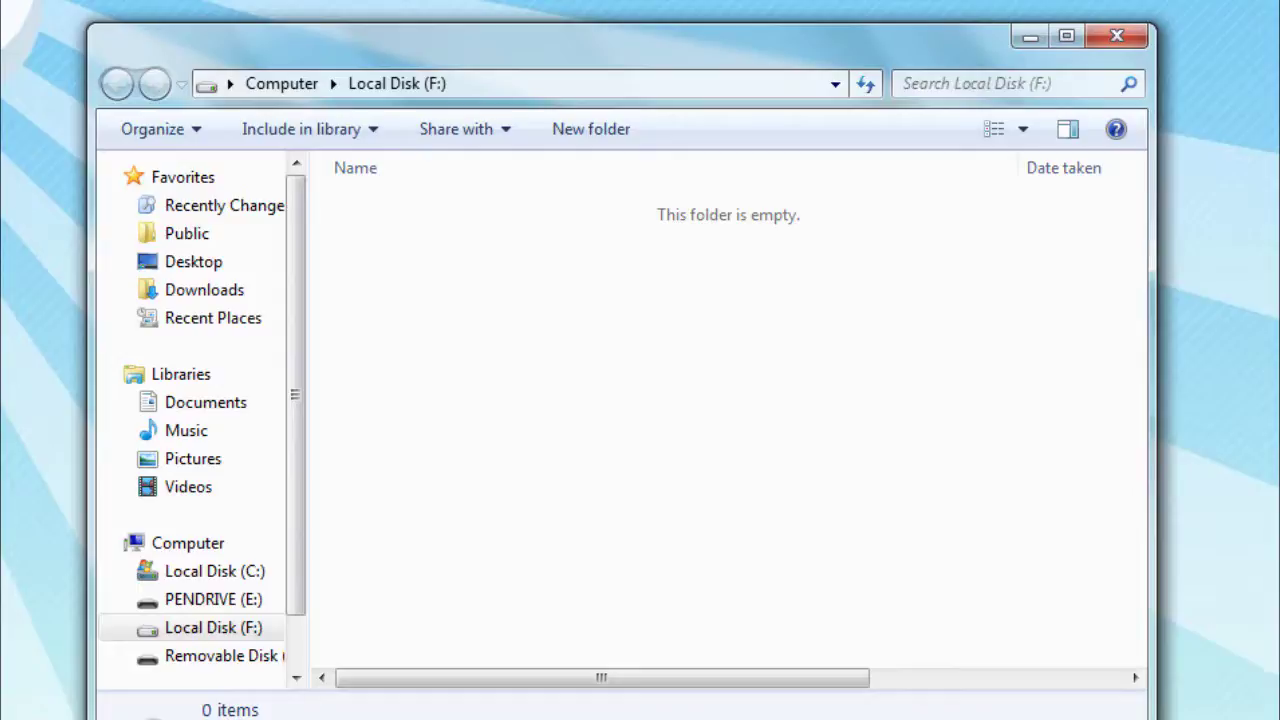
Copy Image0.jpg into the empty Local Disk (F:) and check its details
drag(1270, 330, 530, 308)
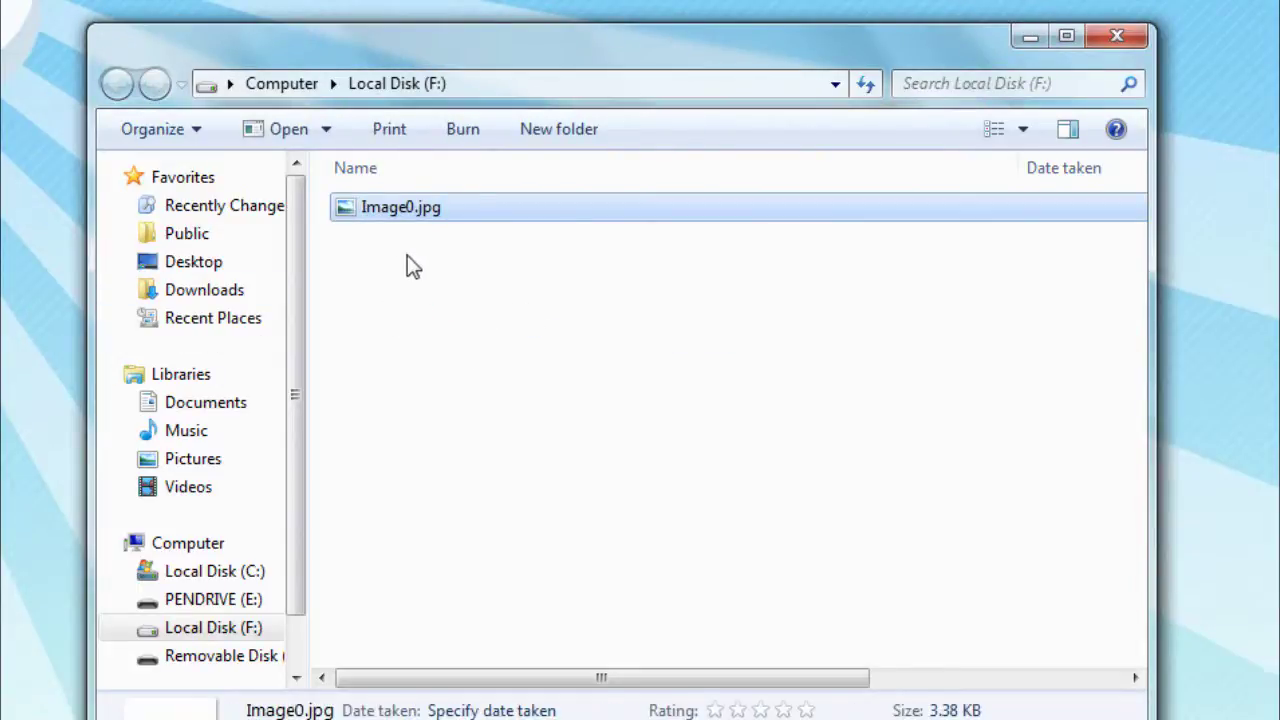
click(400, 298)
click(406, 207)
Confirm File.vol is stored on PENDRIVE (E:) via Computer, then close the pendrive window
click(1105, 42)
key(super)
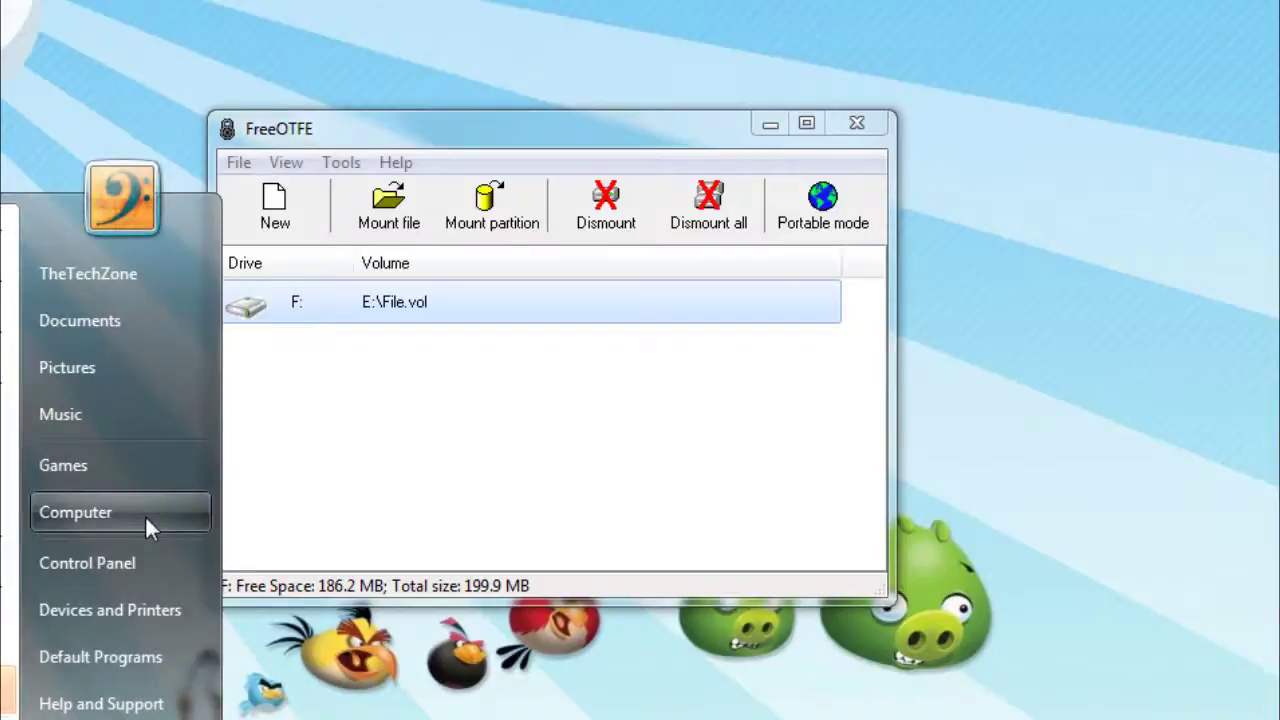
click(147, 514)
double_click(773, 336)
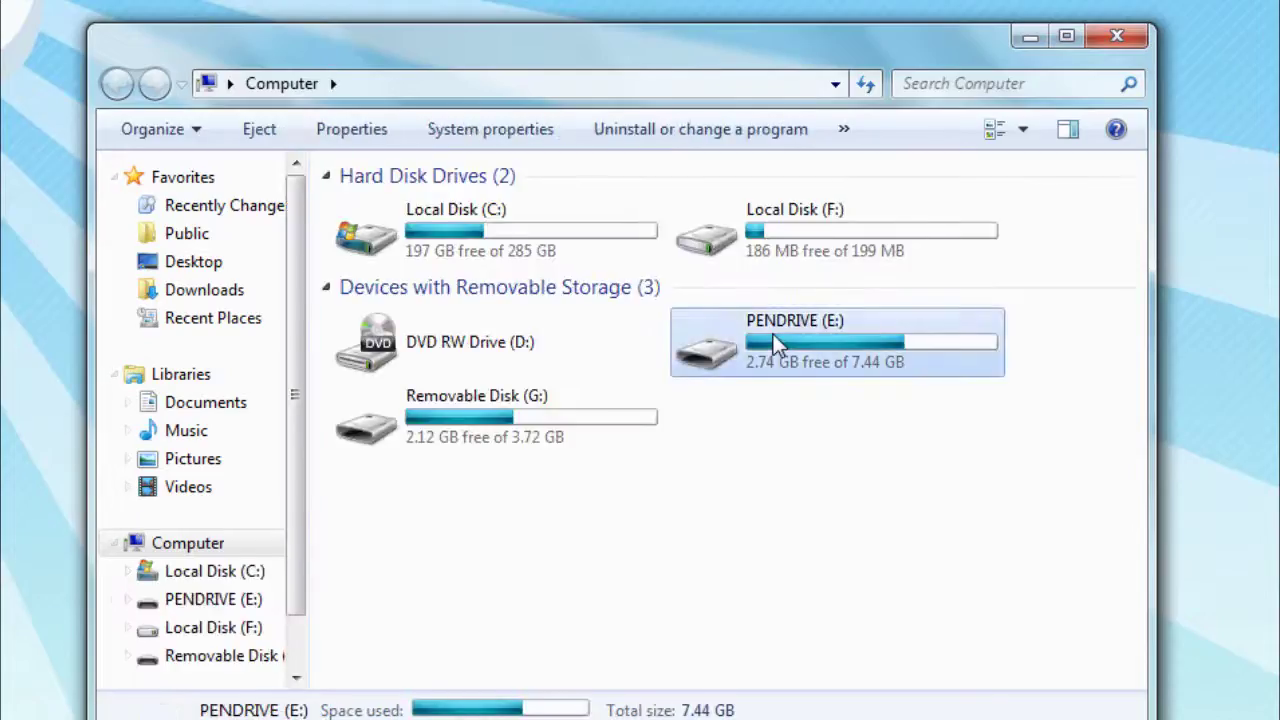
click(410, 226)
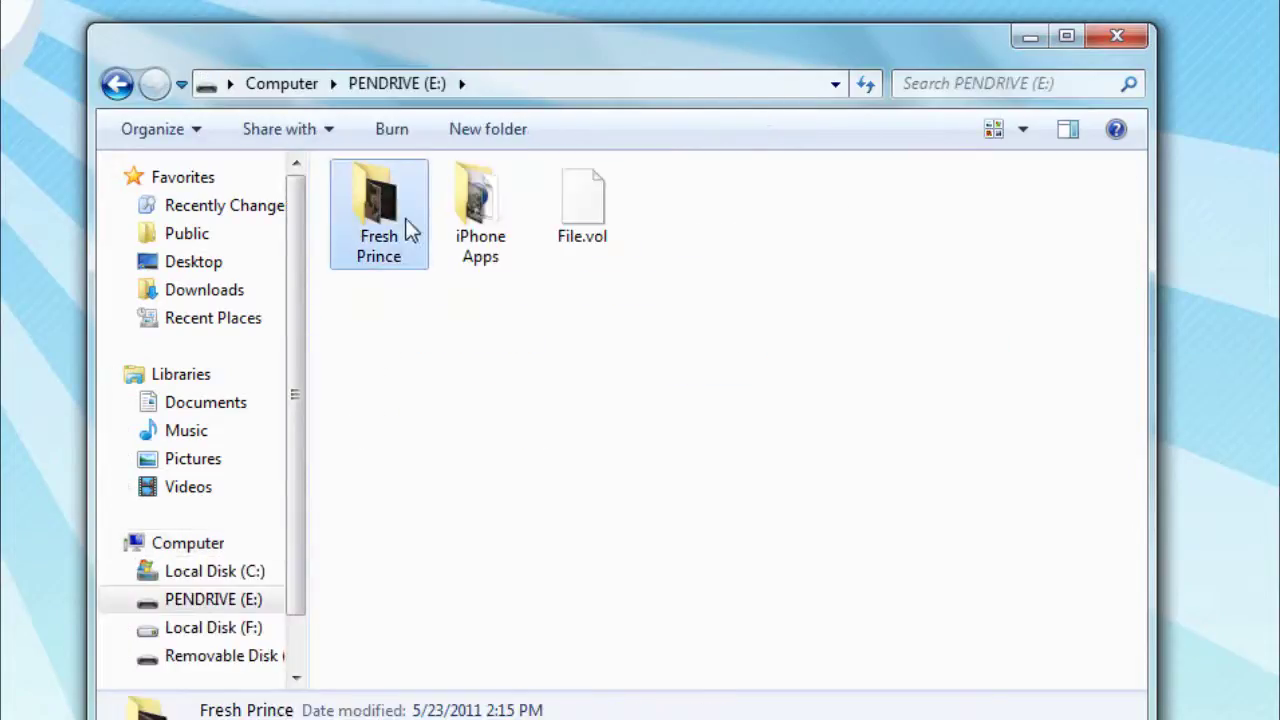
click(482, 218)
click(601, 211)
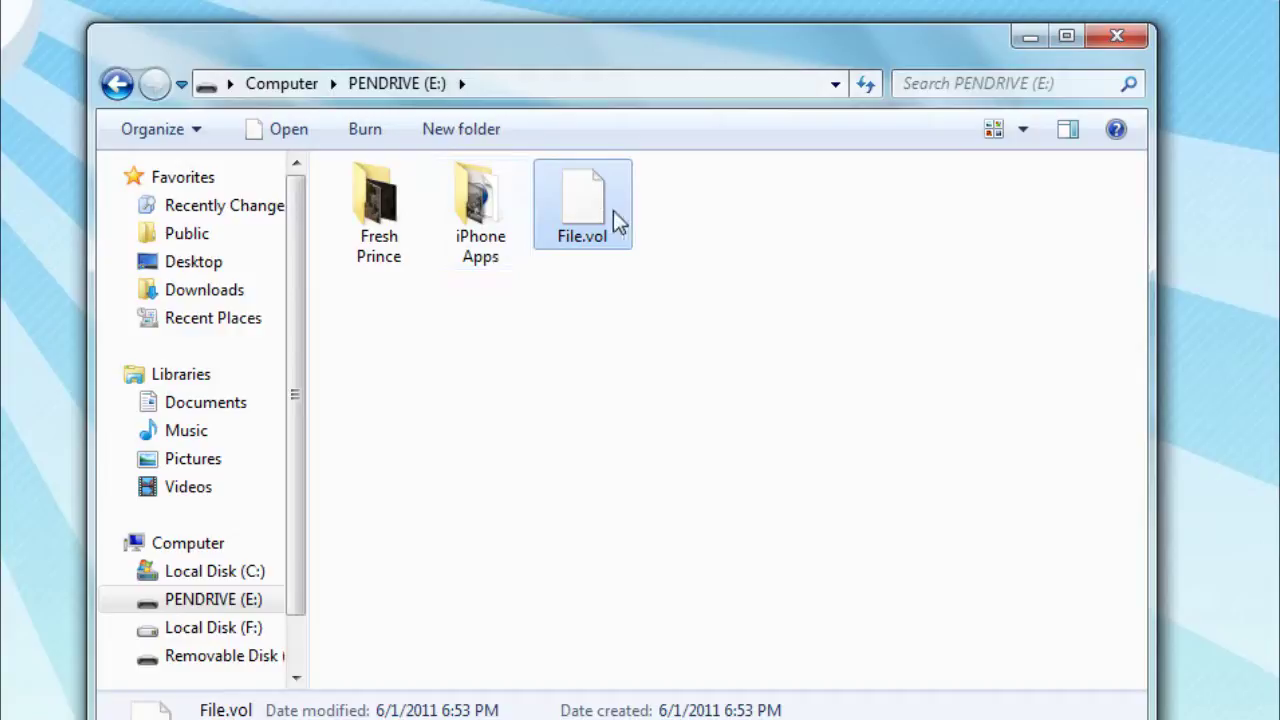
click(1118, 37)
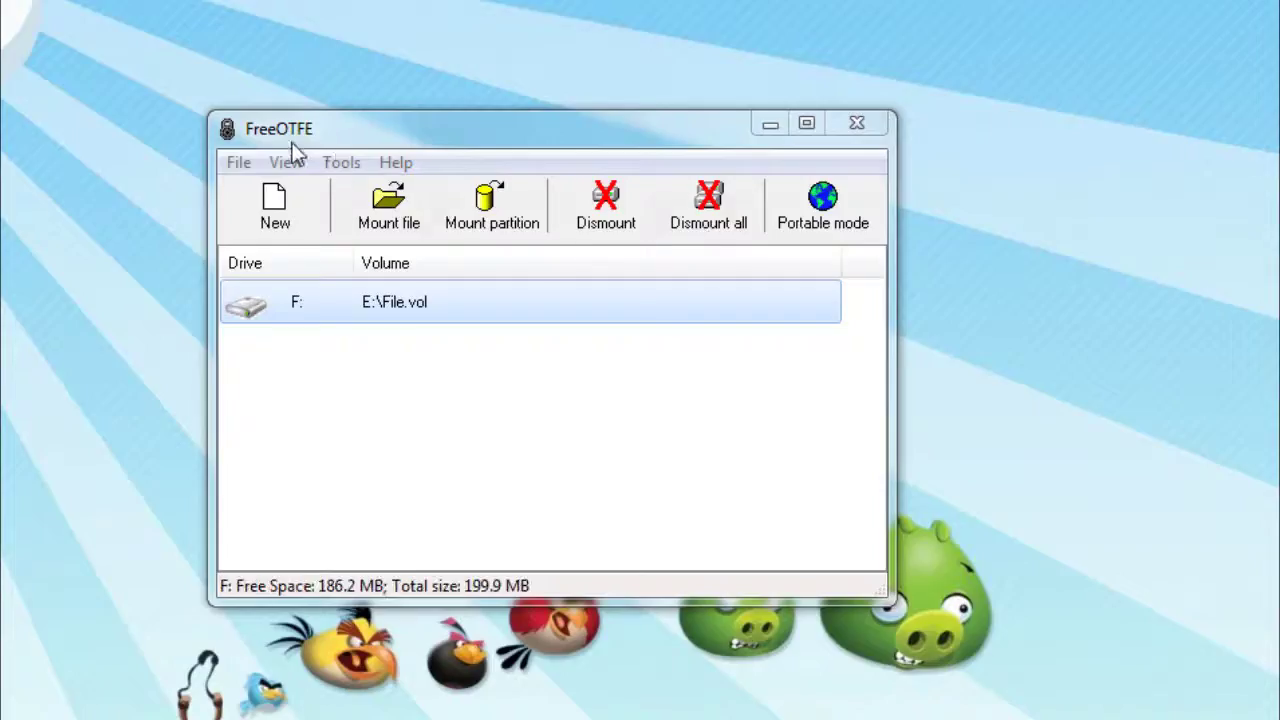
Reopen drive F: from FreeOTFE to check Image0.jpg, then close it
double_click(317, 303)
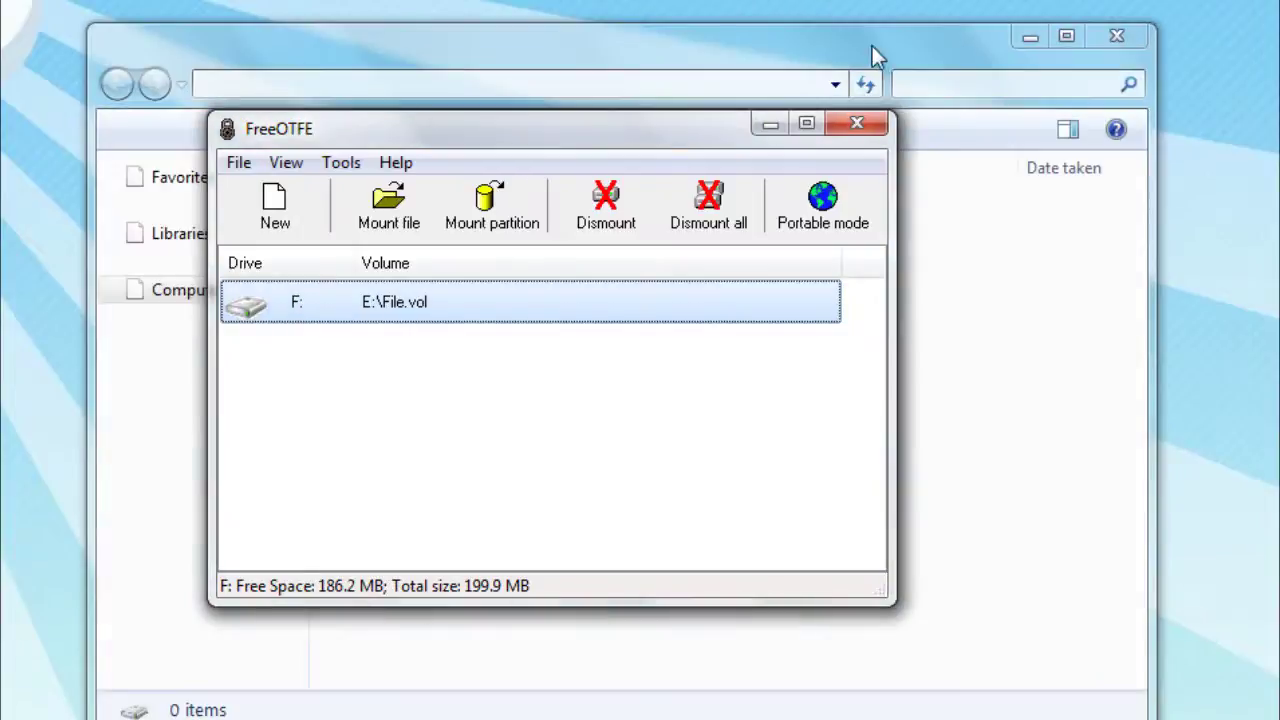
click(868, 48)
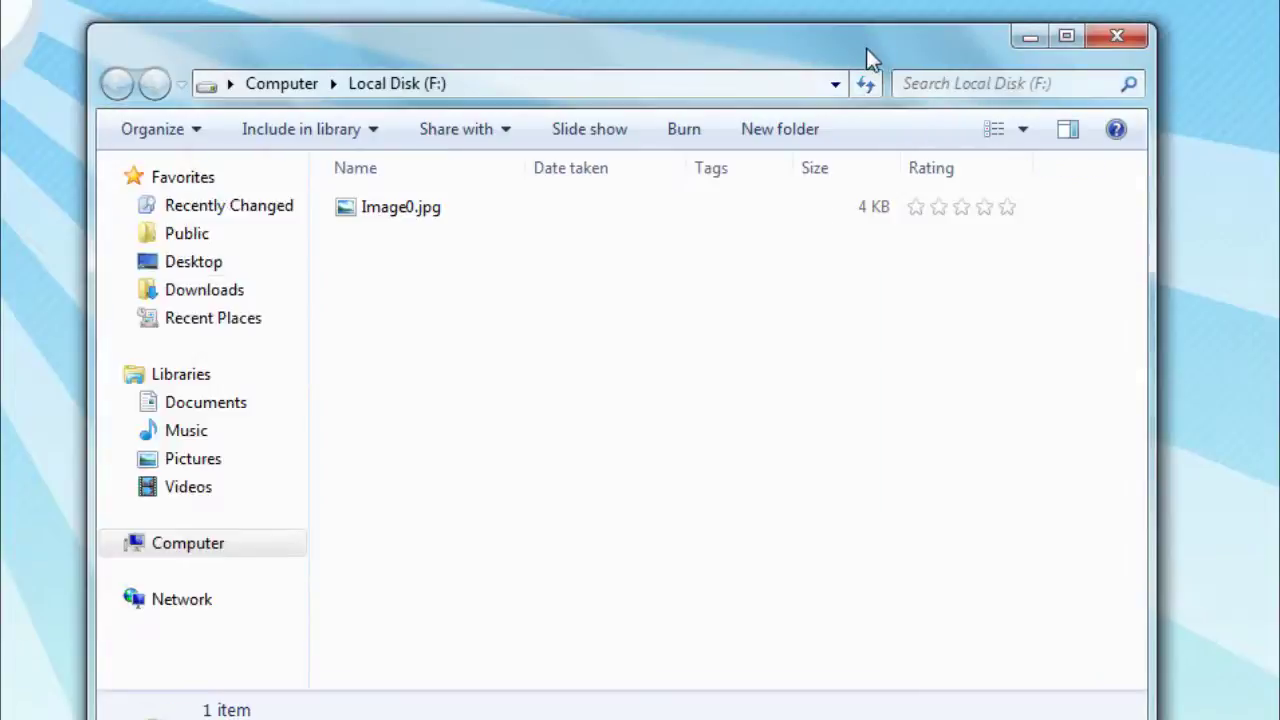
click(1118, 36)
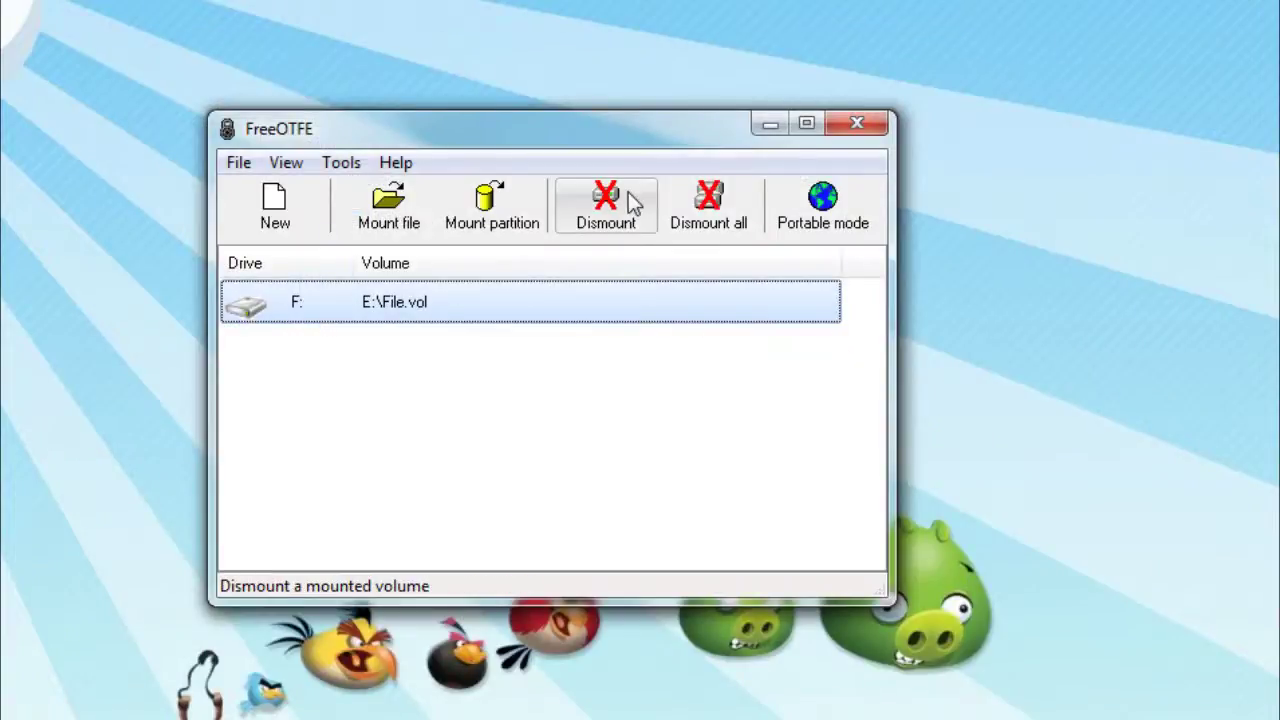
Dismount the F: volume backed by E:\File.vol
click(628, 192)
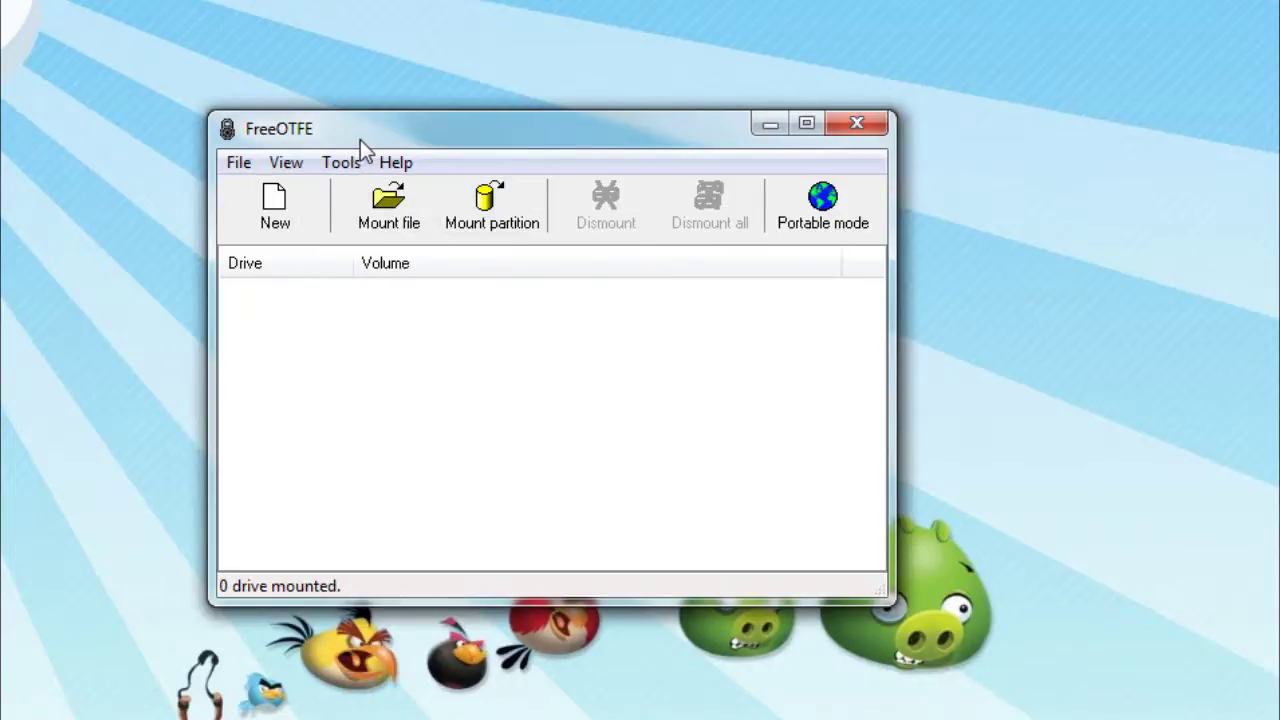
Copy FreeOTFE to E: [PENDRIVE] with autorun enabled using Tools > Copy FreeOTFE to USB drive
click(341, 165)
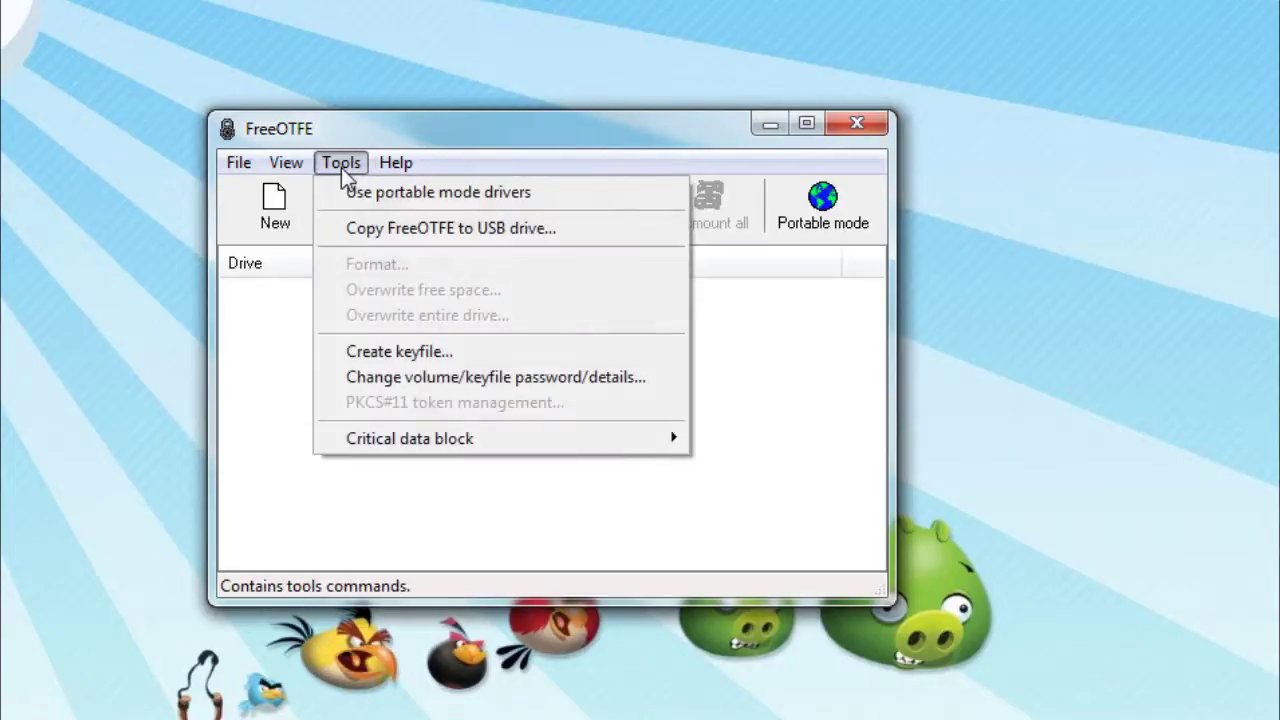
click(458, 243)
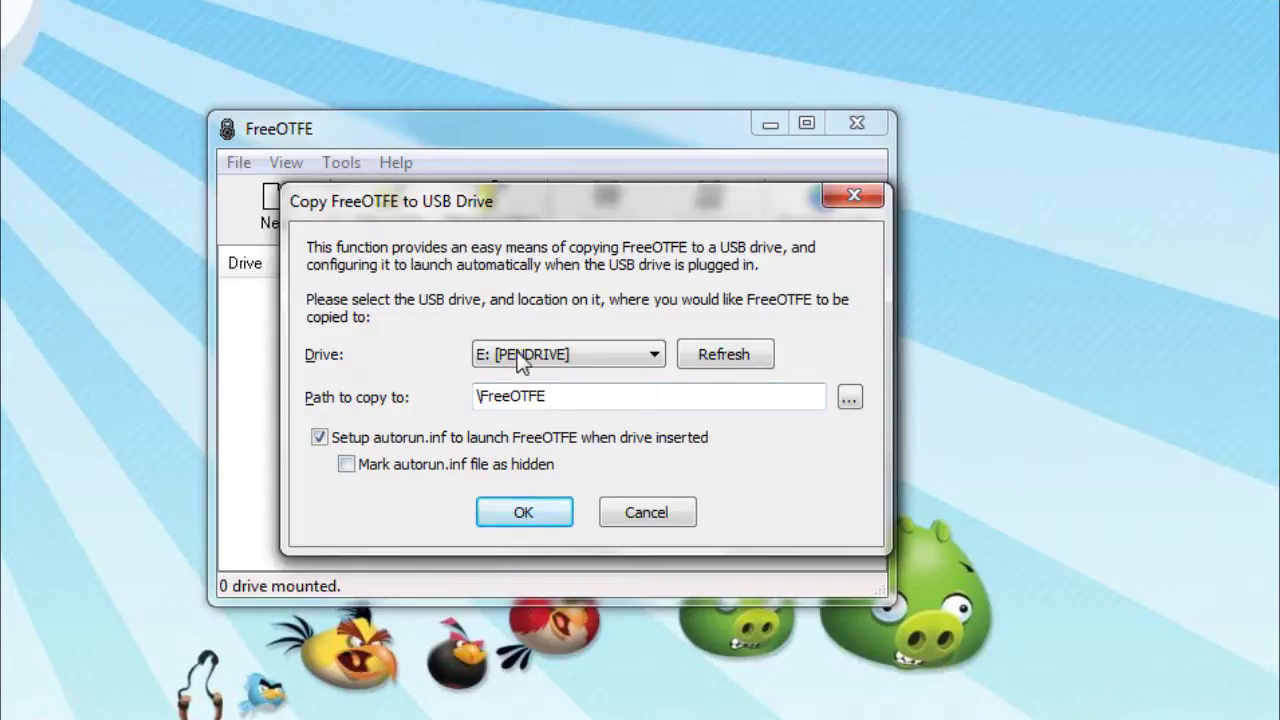
click(508, 355)
click(507, 380)
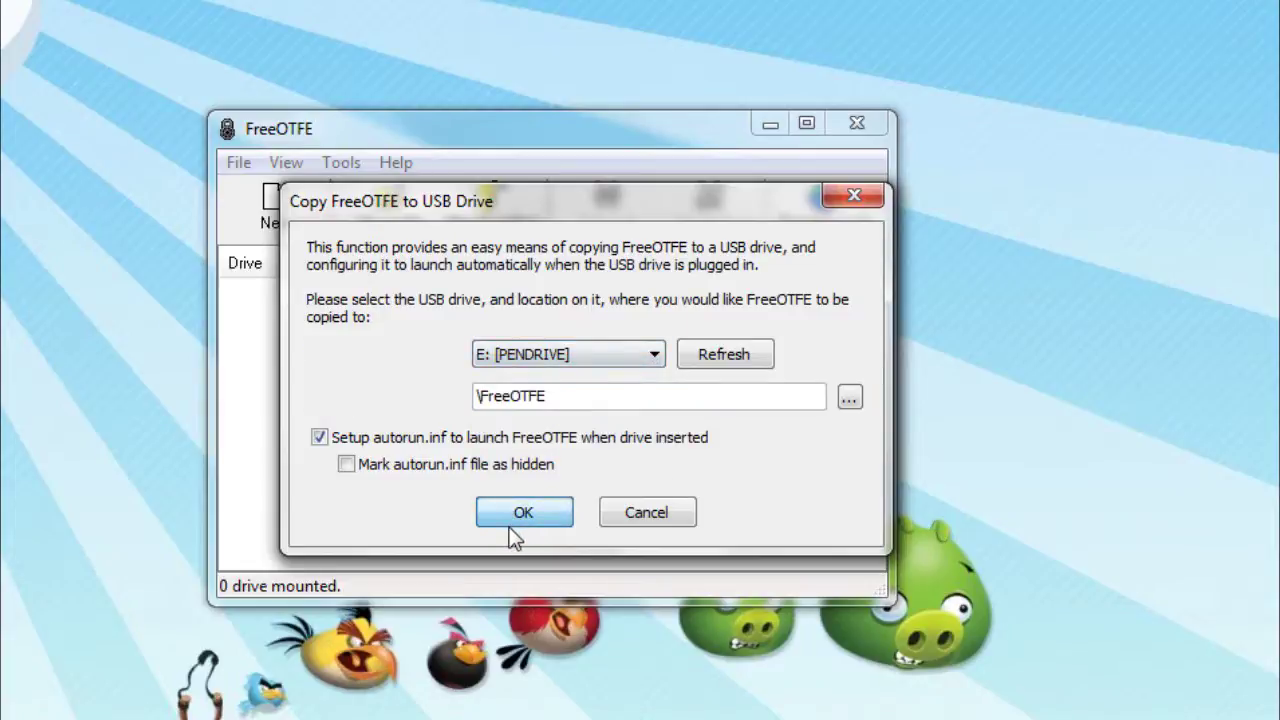
click(514, 513)
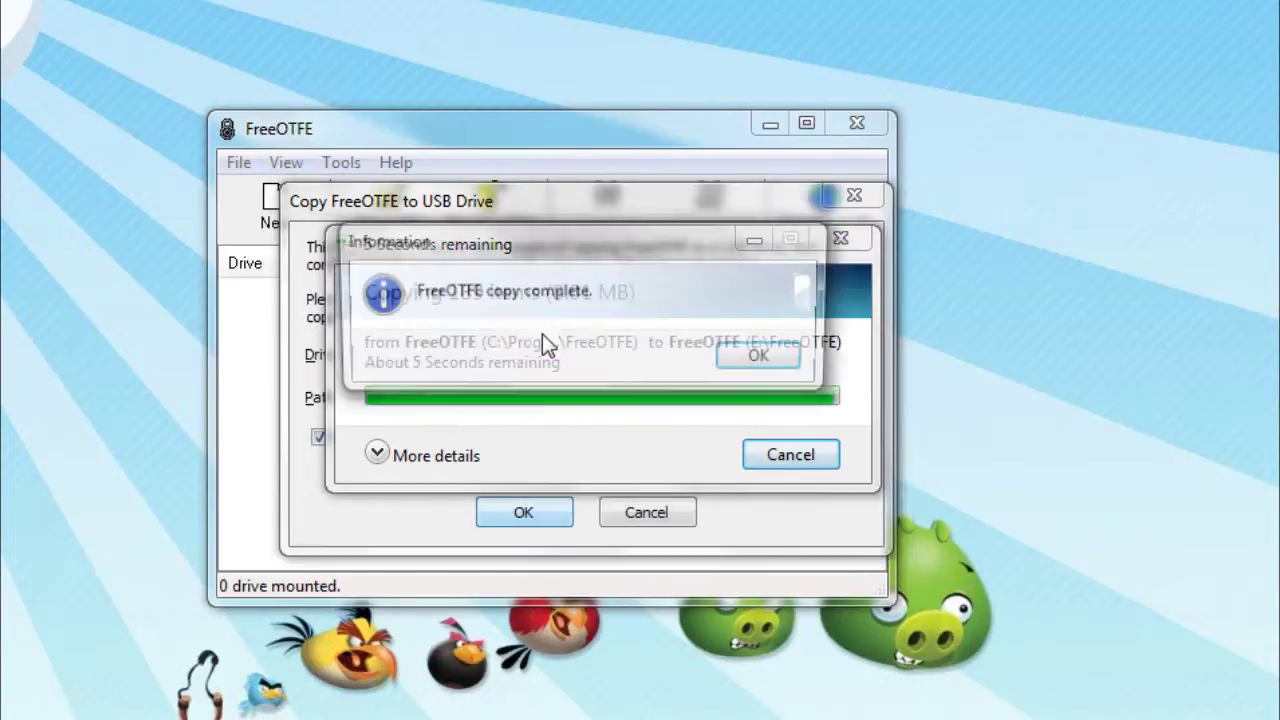
Dismiss the copy notice, then unlock E:\File.vol with its password and mount it as drive F:
click(765, 360)
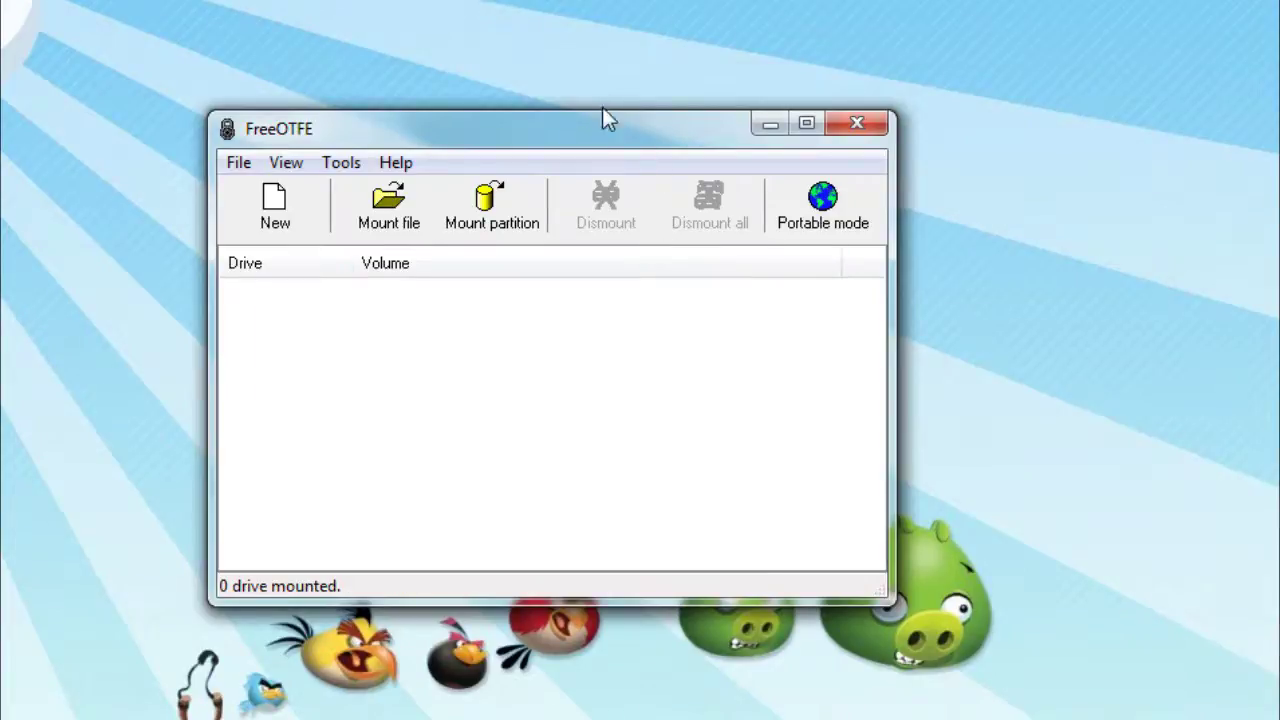
mouse_move(600, 120)
mouse_down()
mouse_move(620, 120)
mouse_move(580, 122)
mouse_up()
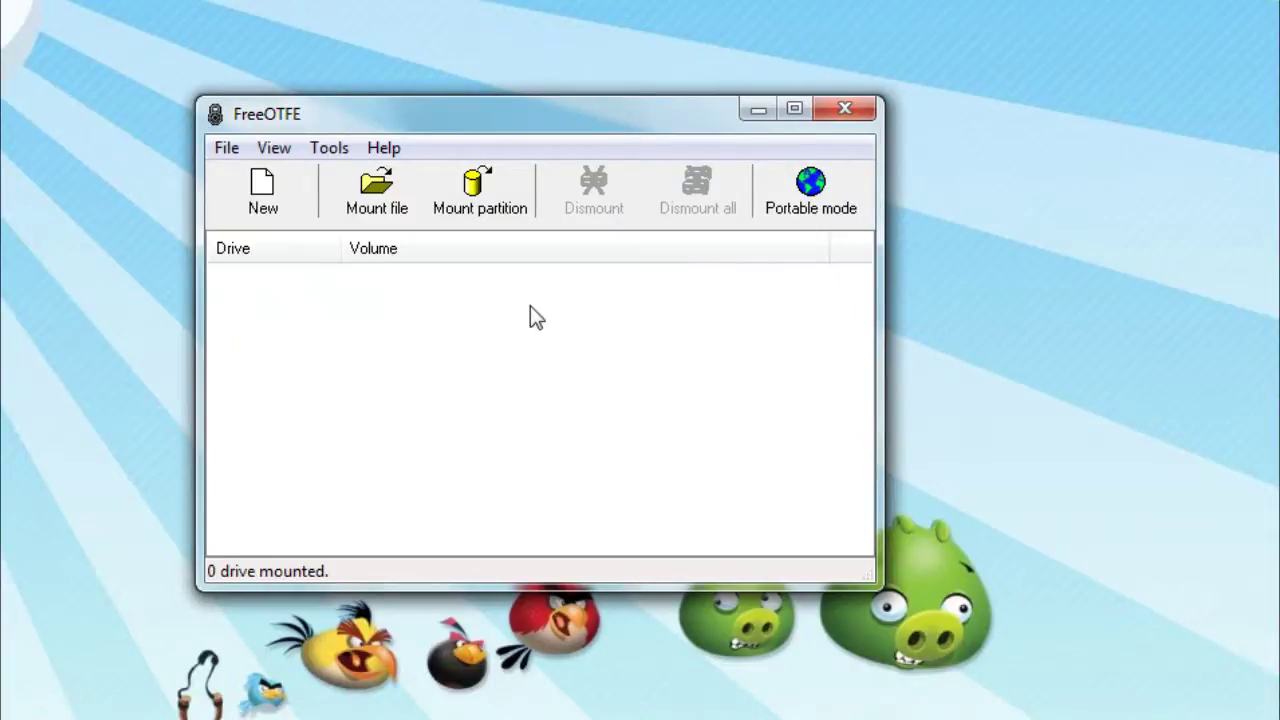
click(407, 194)
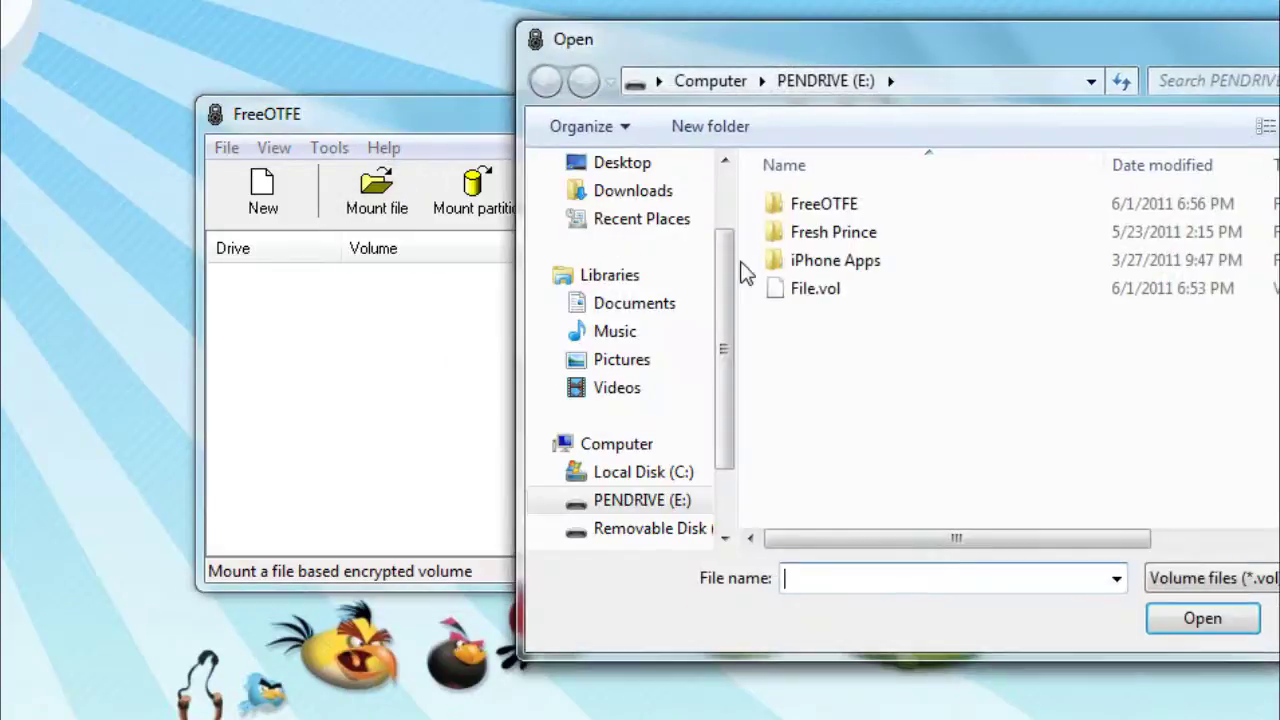
click(788, 297)
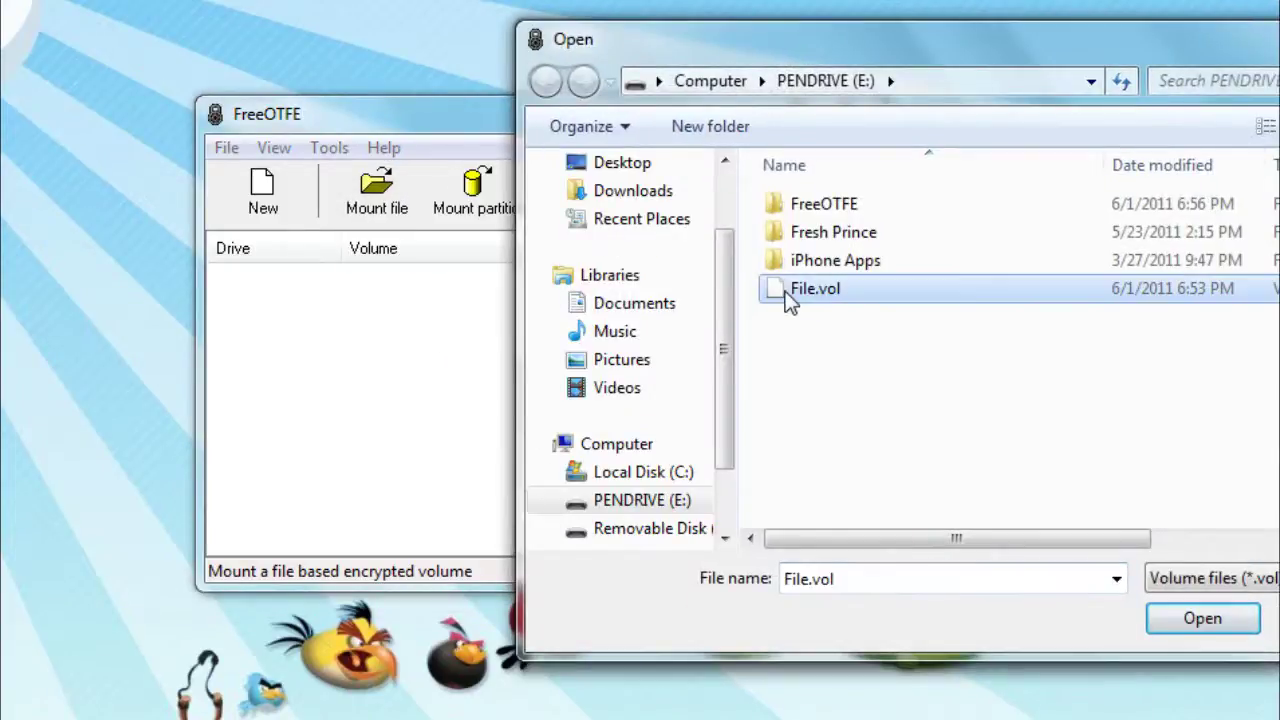
double_click(853, 295)
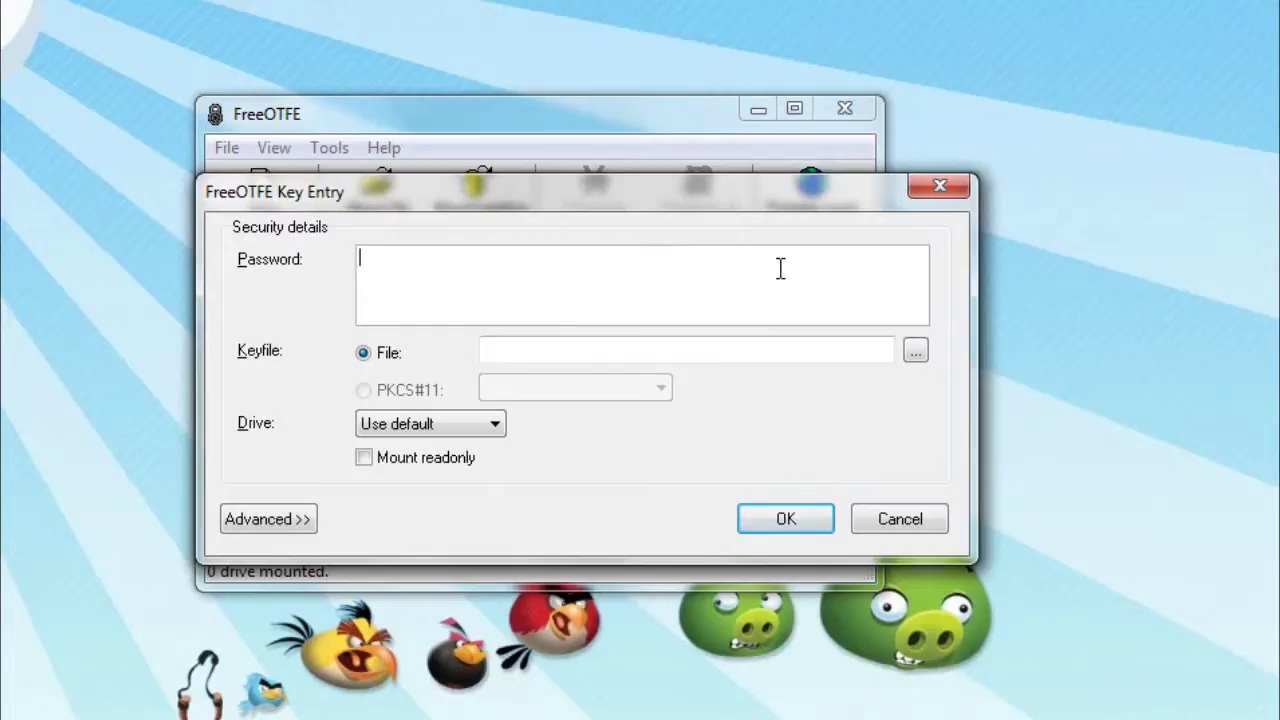
text(**)
click(793, 518)
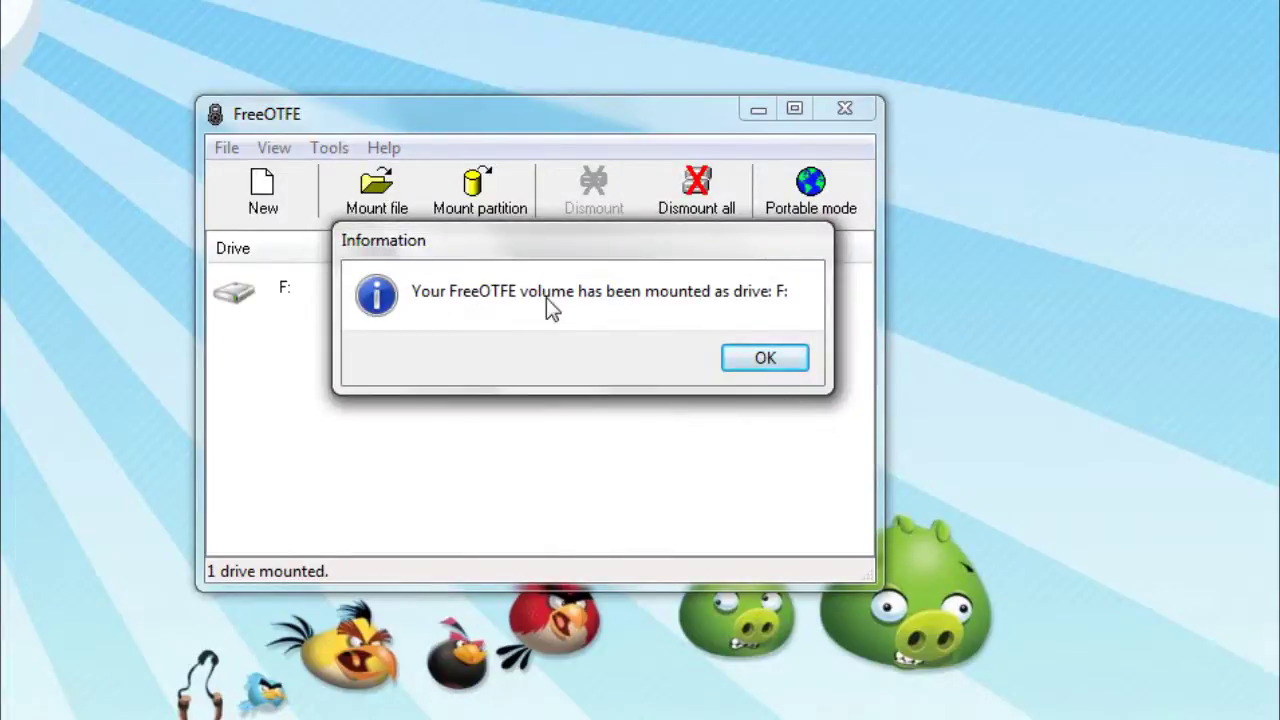
click(766, 357)
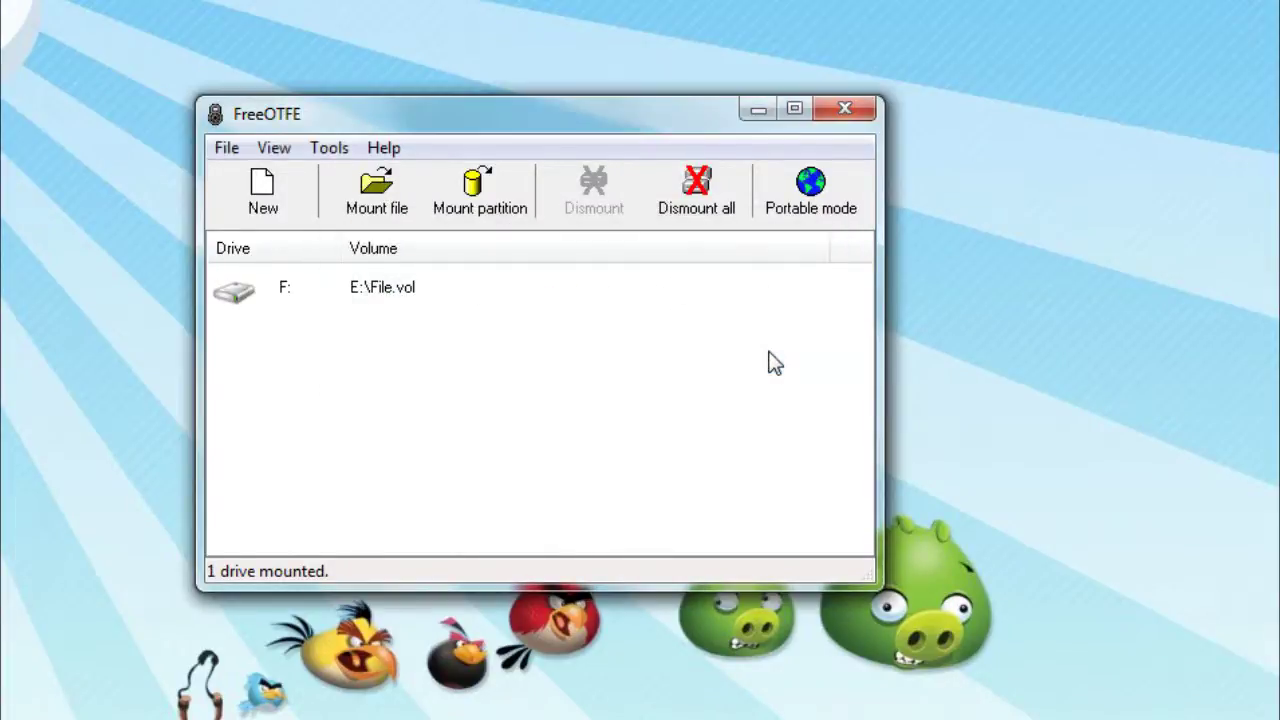
click(283, 305)
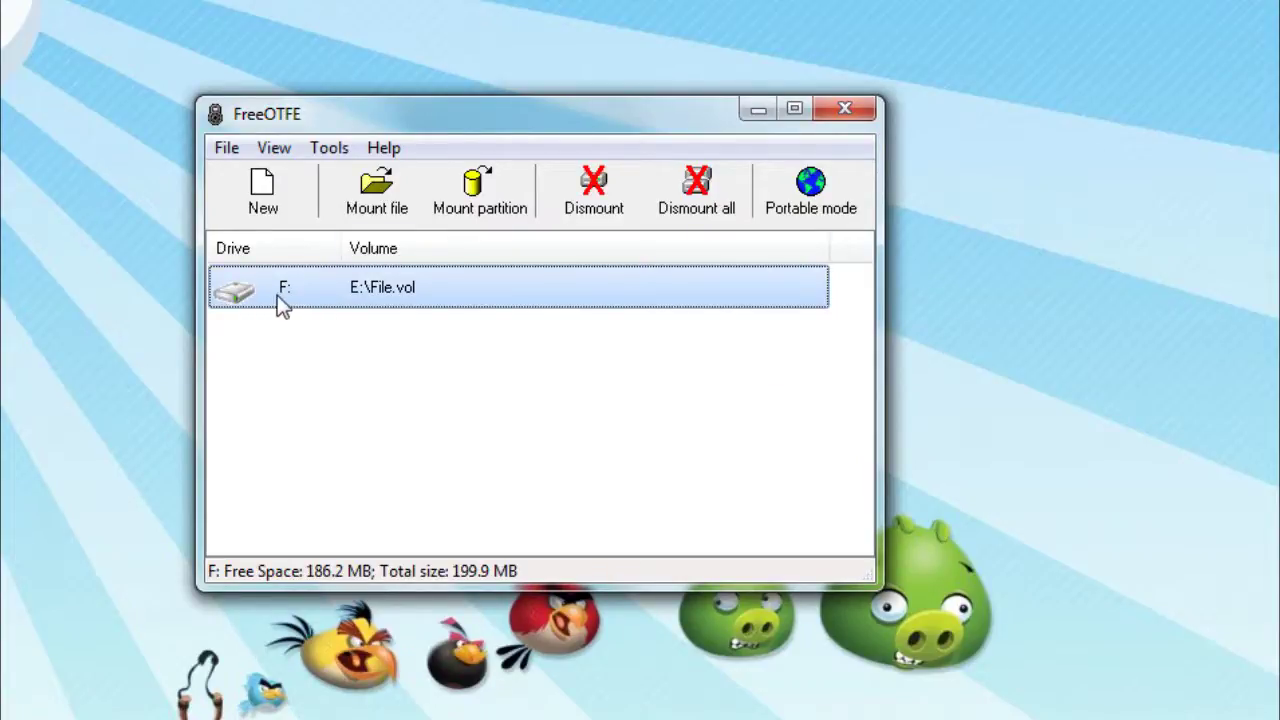
double_click(277, 296)
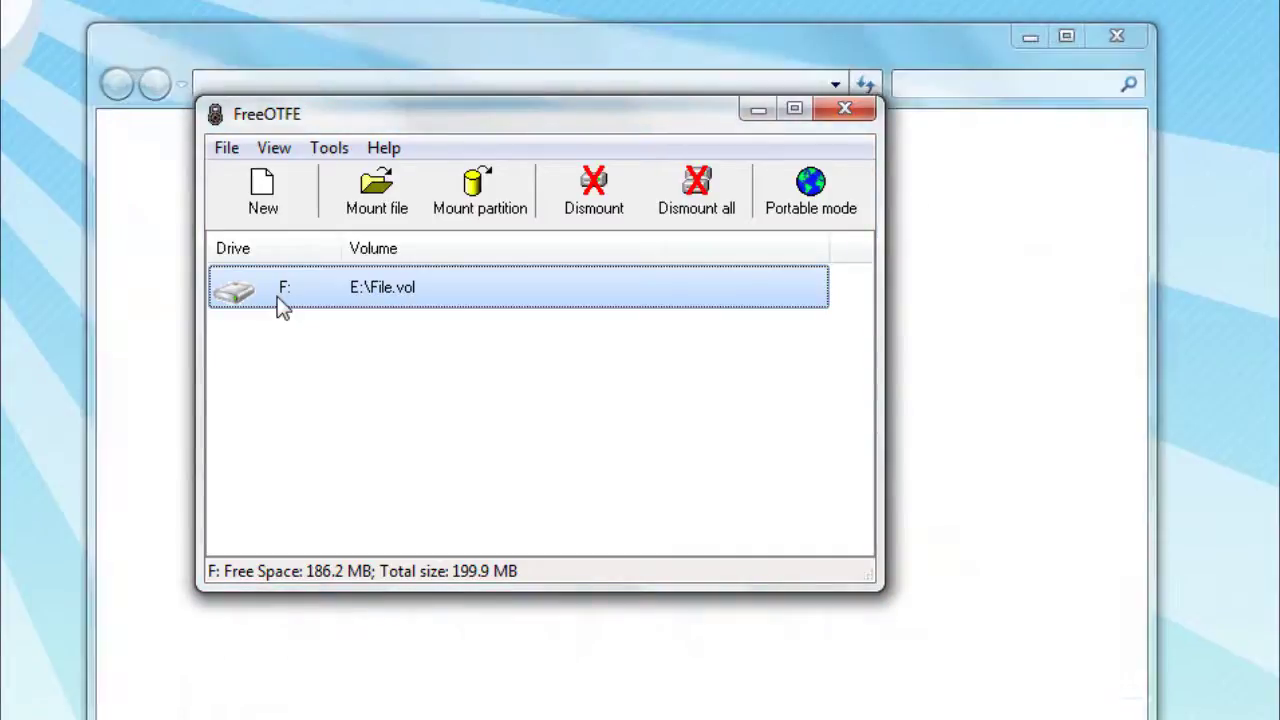
click(429, 210)
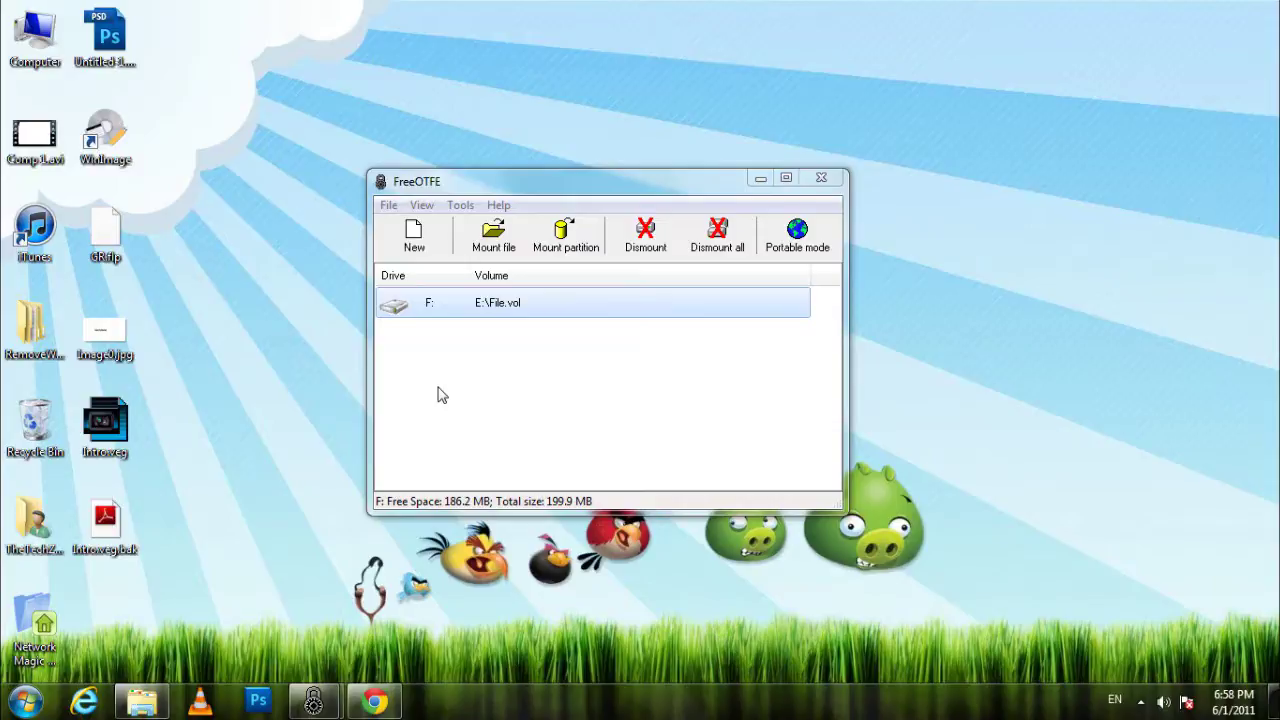
Dismount all volumes so 0 drives remain mounted, cancelling the Mount file dialog afterwards
click(742, 238)
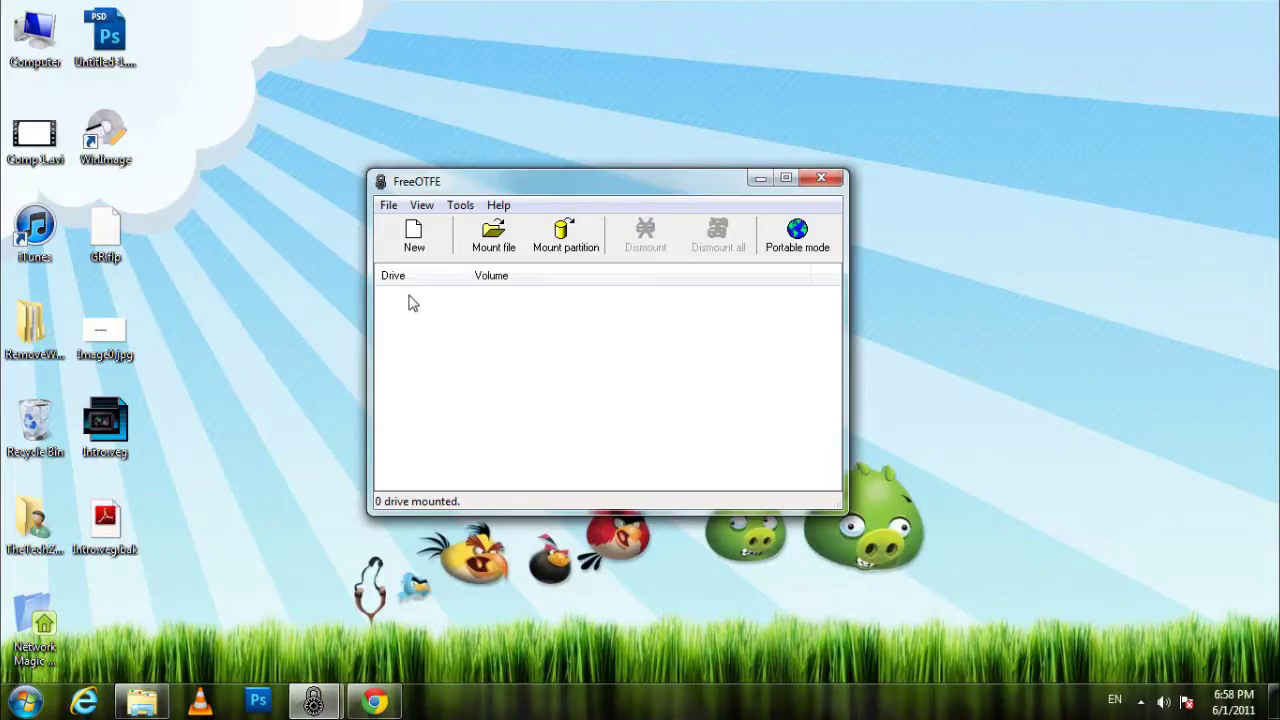
click(477, 246)
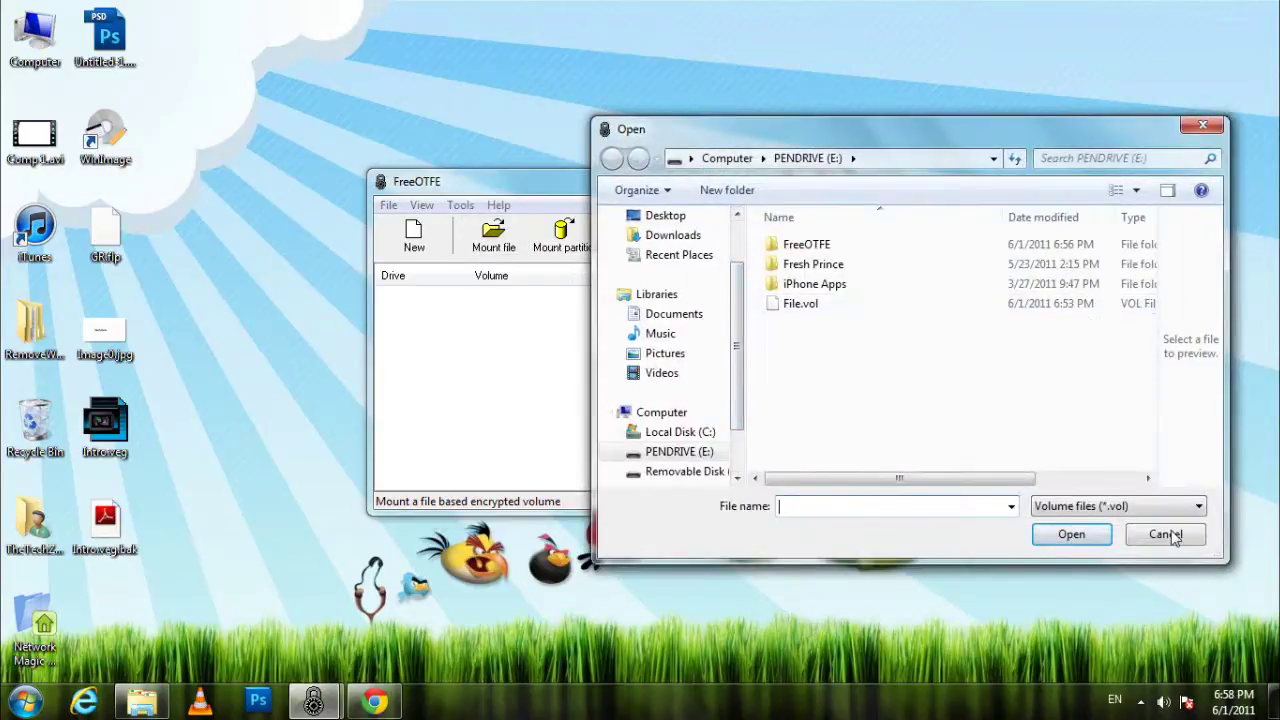
click(1165, 534)
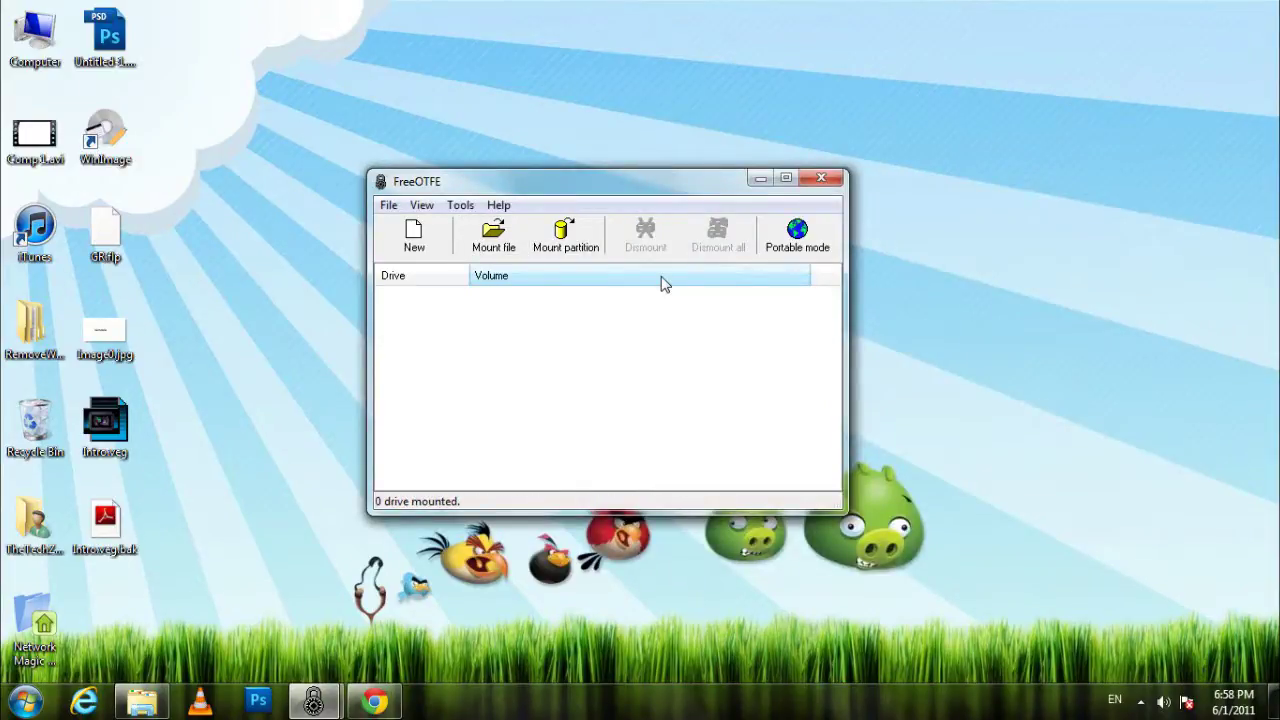